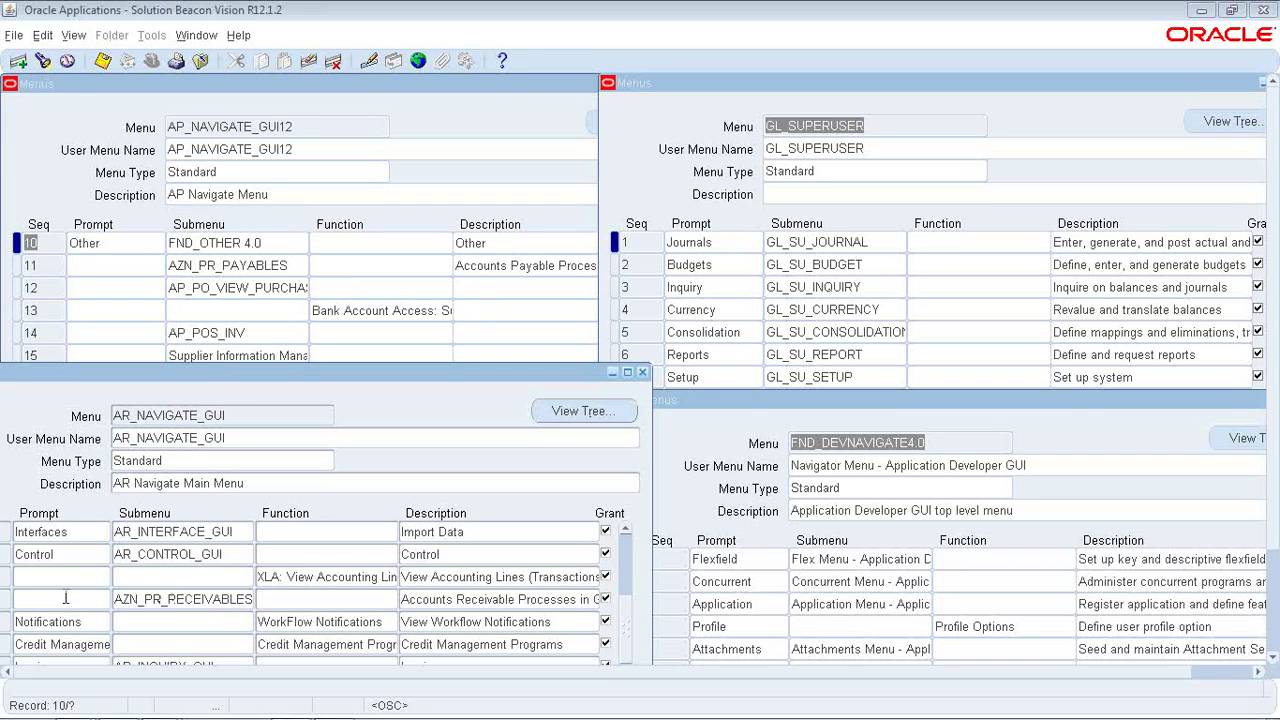
- Highlight the AZN_PR_PAYABLES, AZN_PR_RECEIVABLES and AZN_PR_GL submenu rows, then bring FND_DEVNAVIGATE4.0 forward
left_click_drag(251, 379, 281, 379)
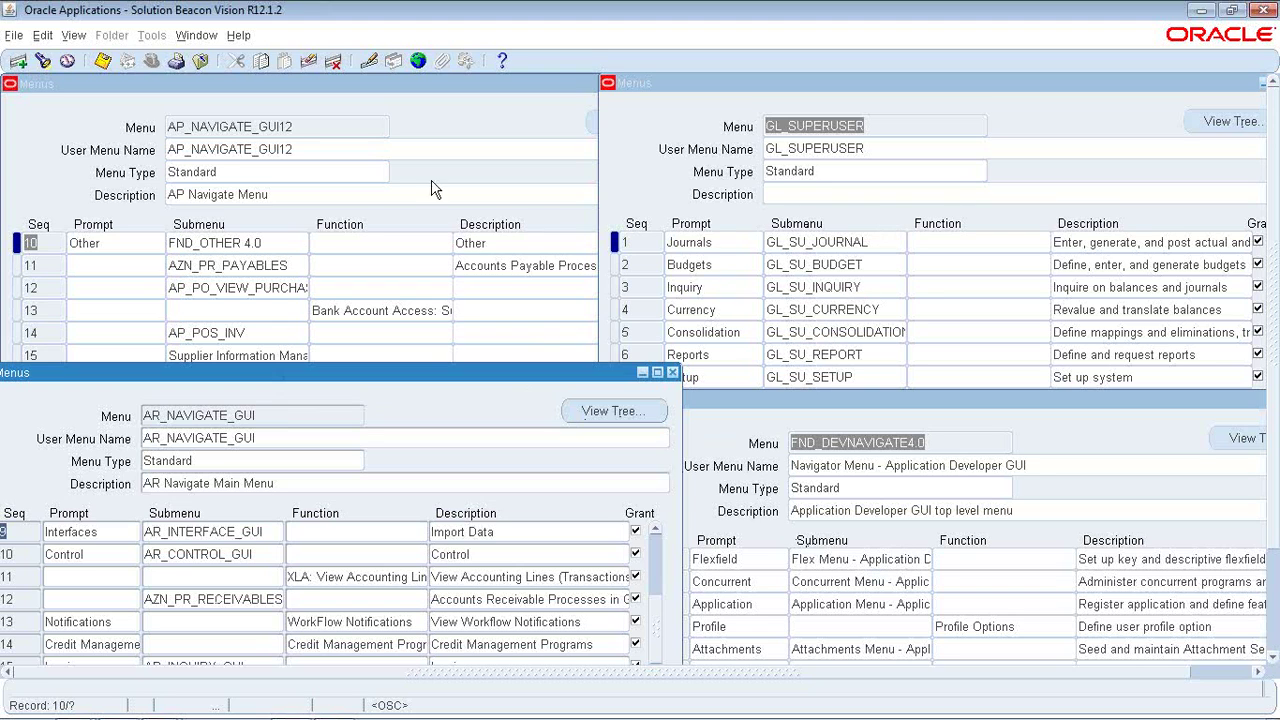
left_click(231, 267)
key("ctrl+c")
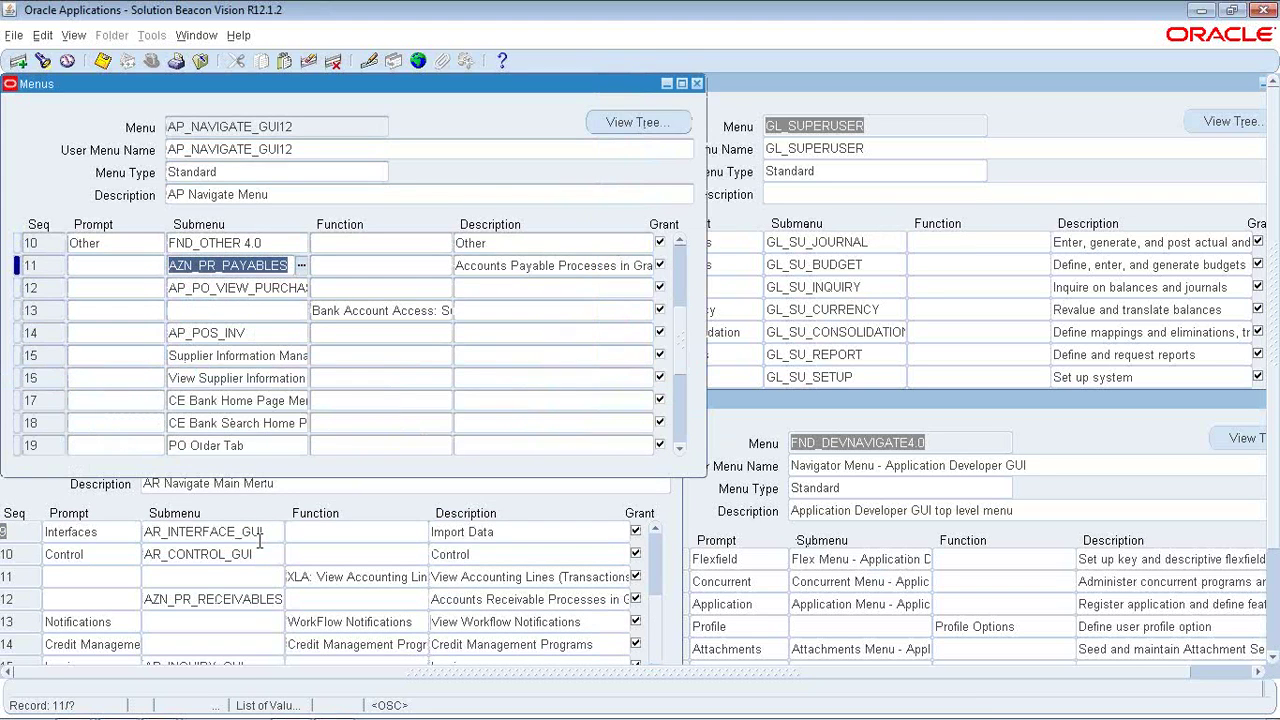
left_click(204, 599)
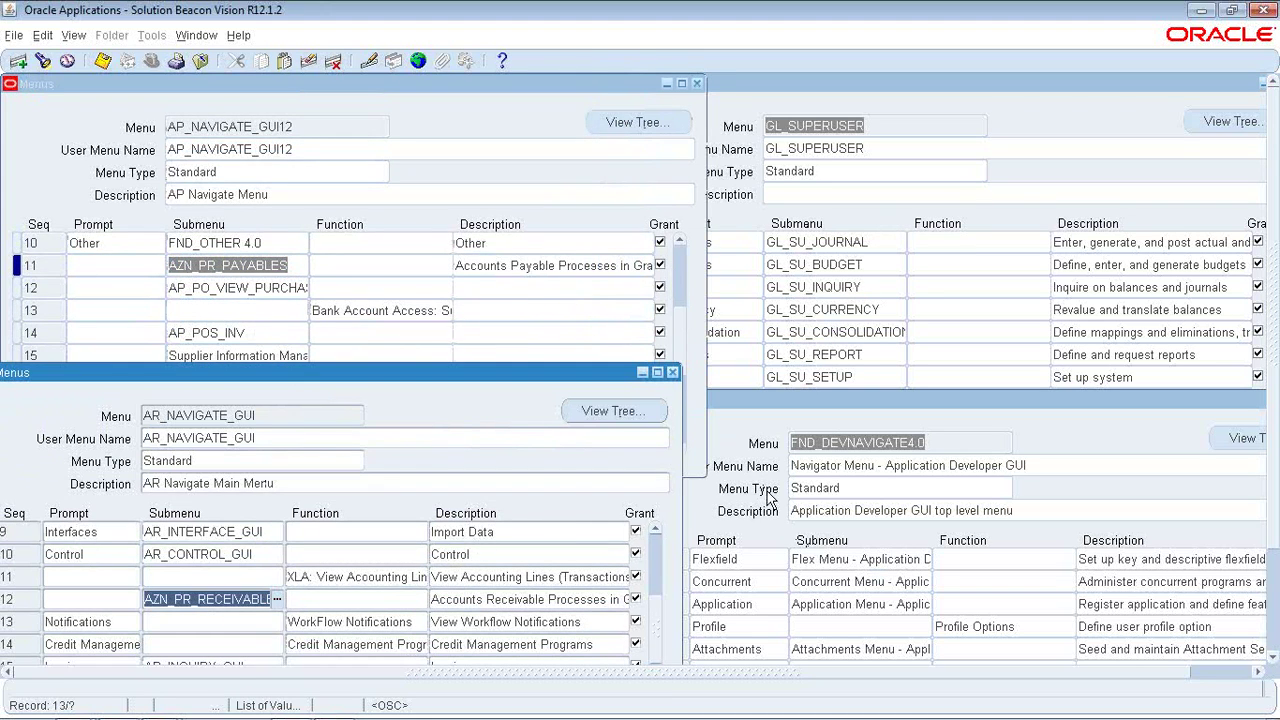
left_click(966, 241)
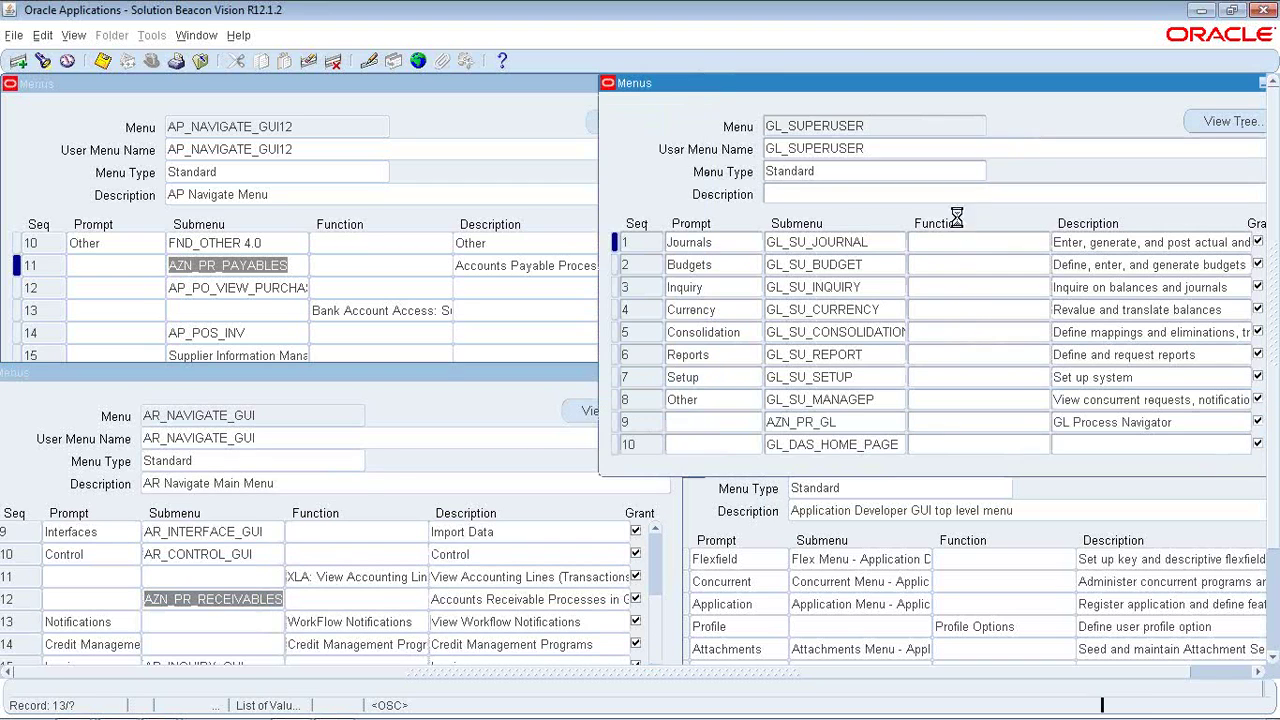
left_click(843, 422)
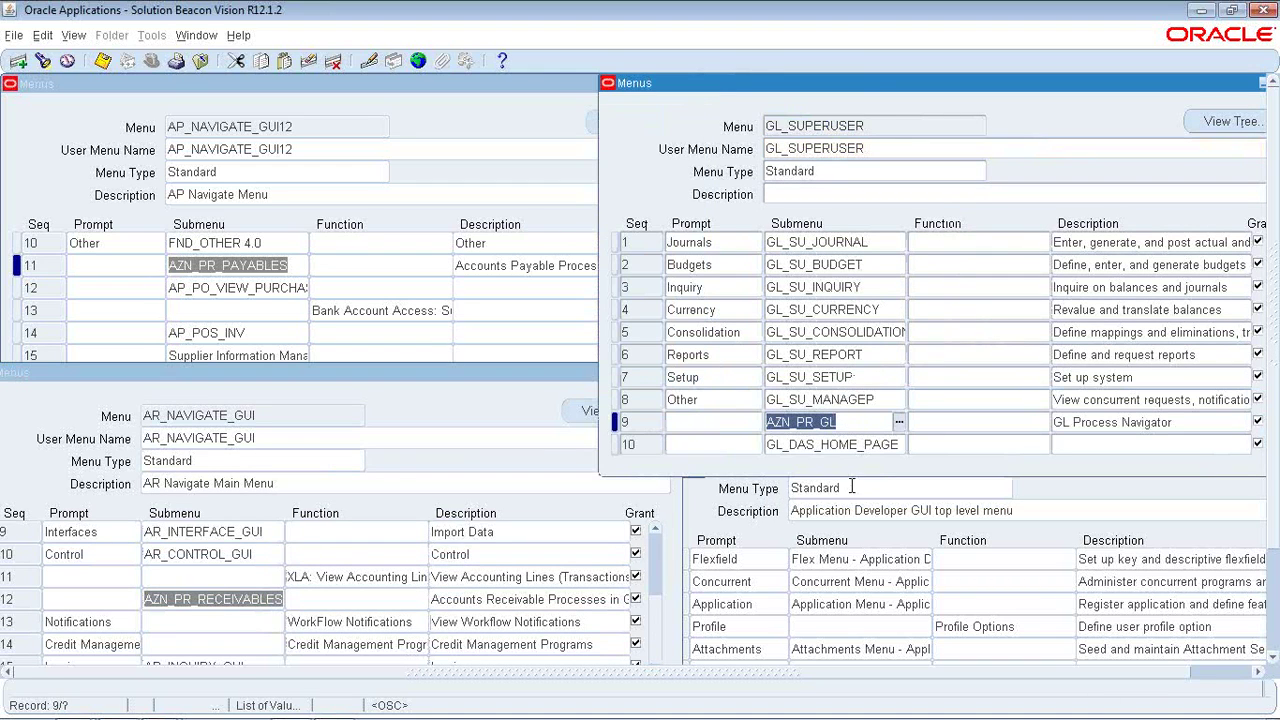
left_click(892, 534)
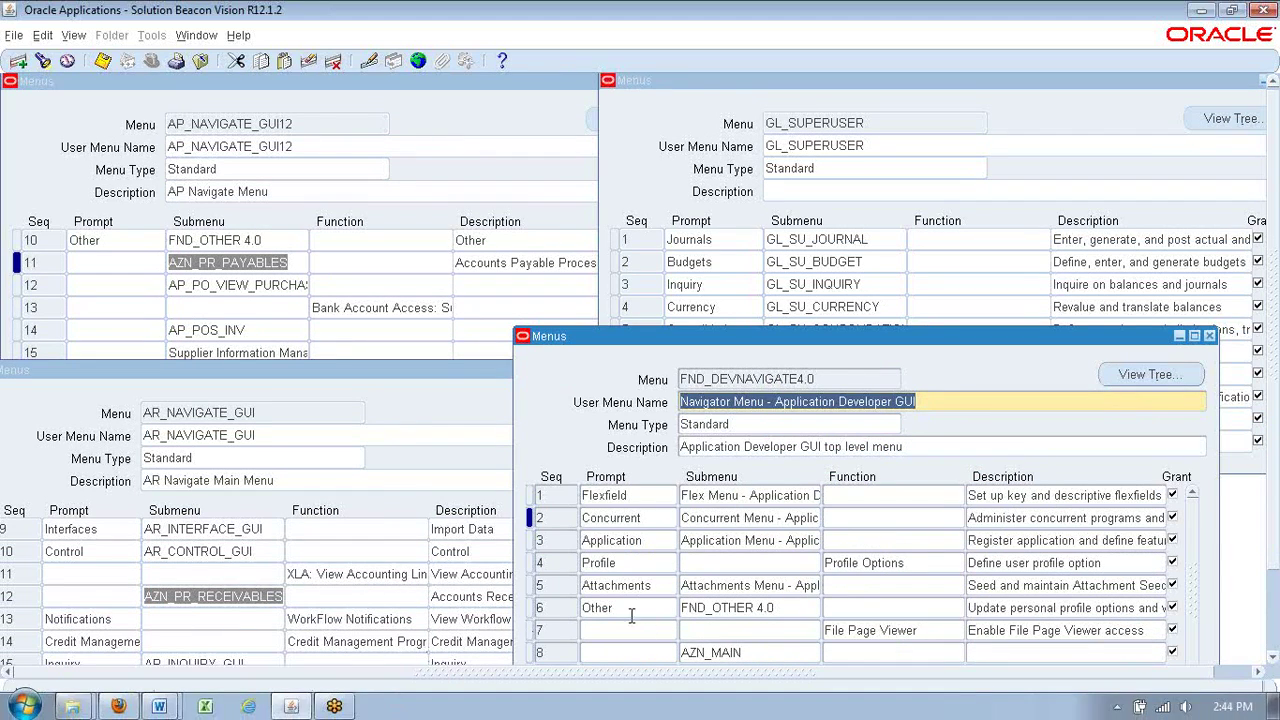
- From the AP_NAVIGATE_GUI12 menu form, query the AZN_PR_PAYABLES menu definition
left_click(306, 329)
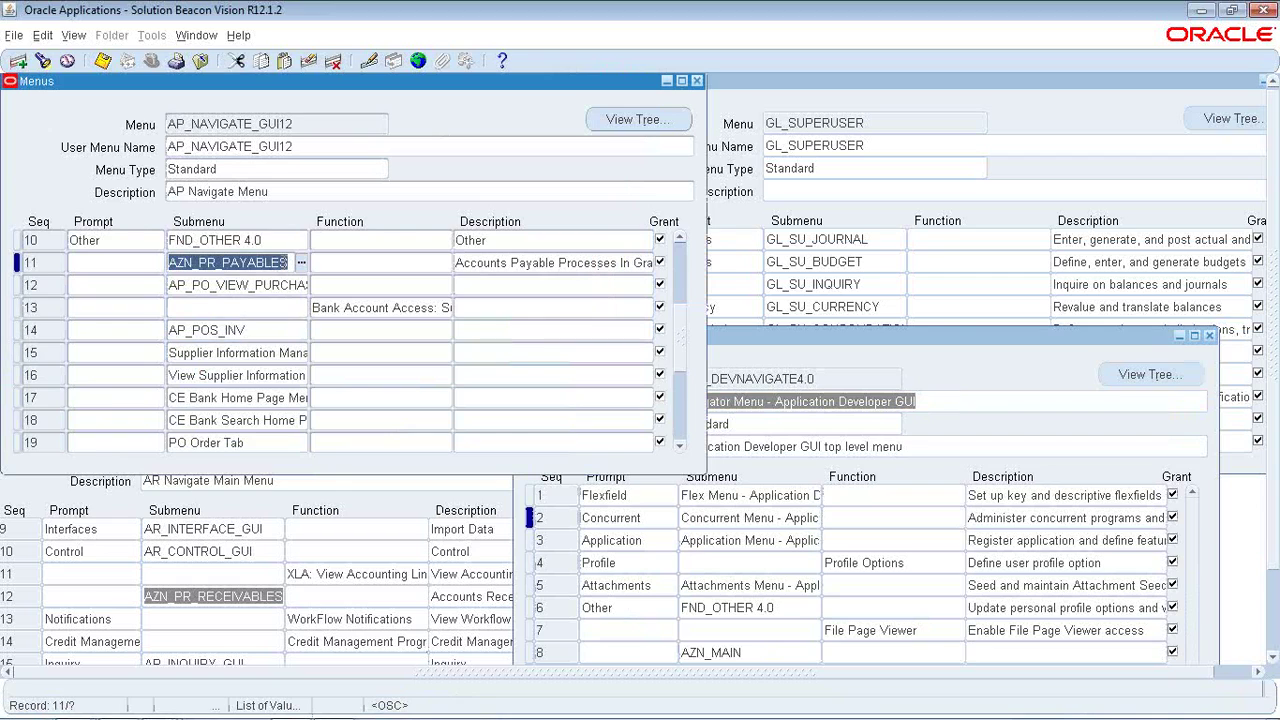
left_click(322, 128)
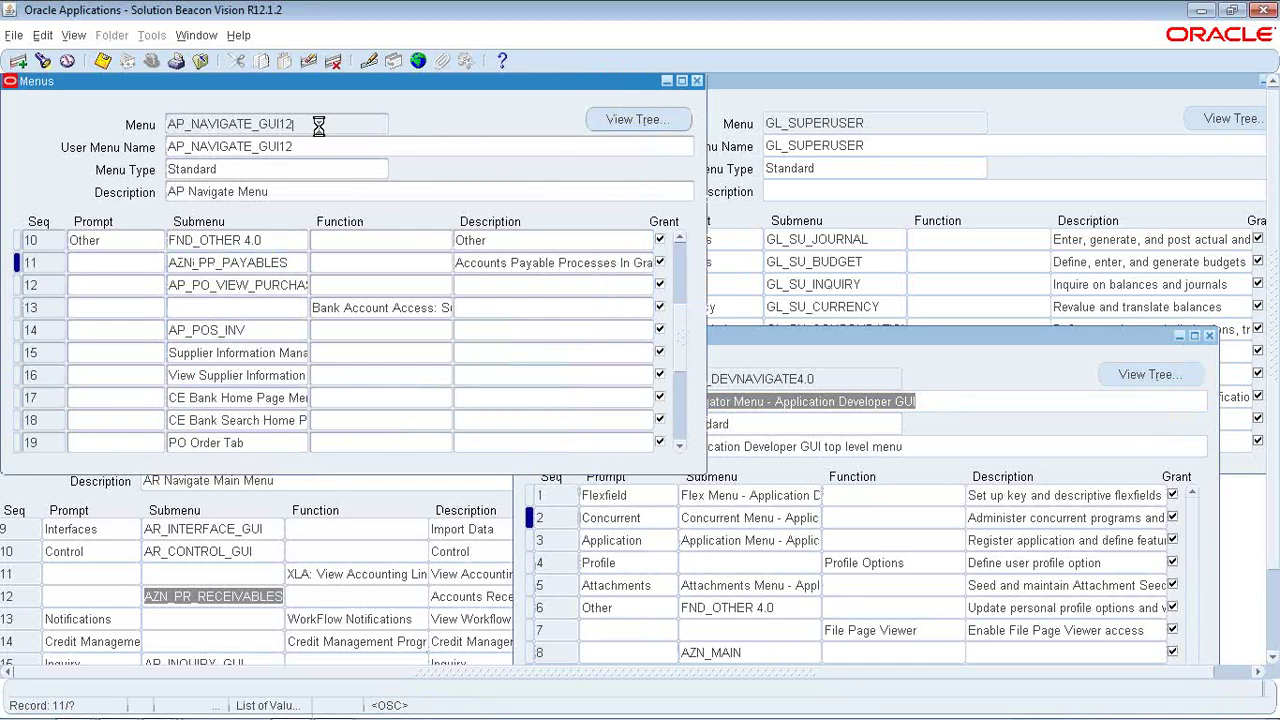
key("F11")
key("ctrl+v")
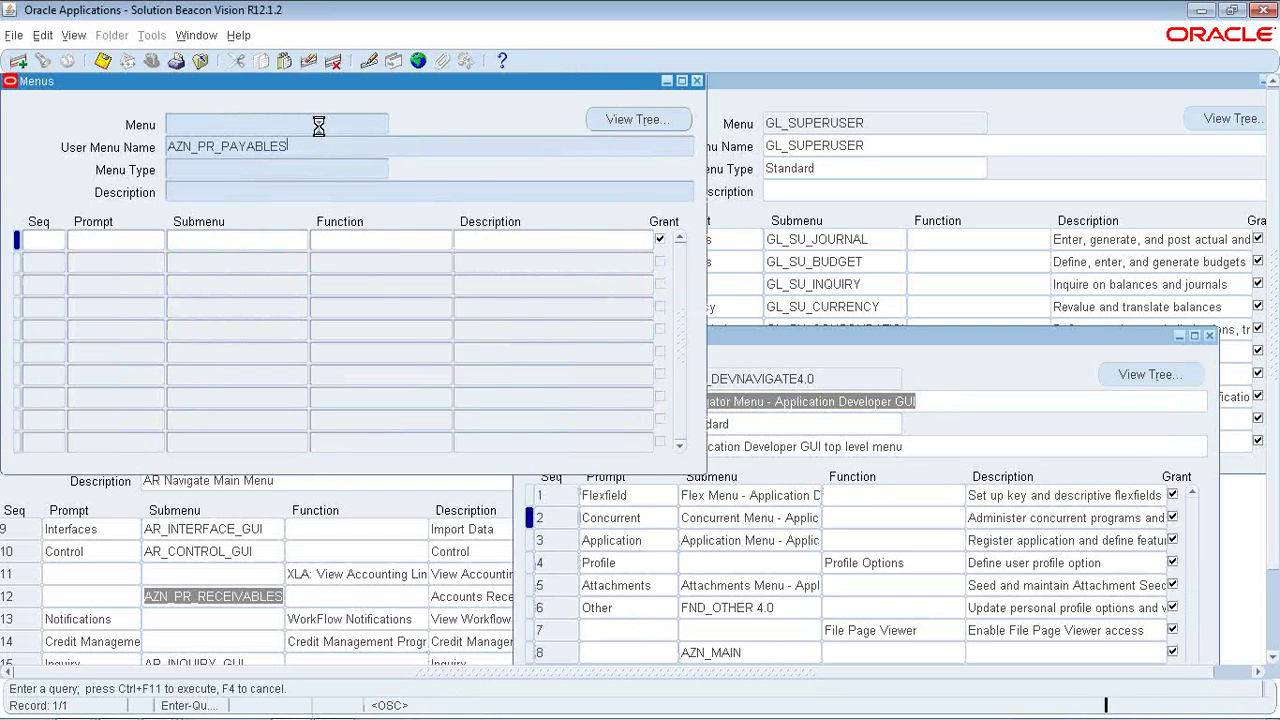
key("ctrl+F11")
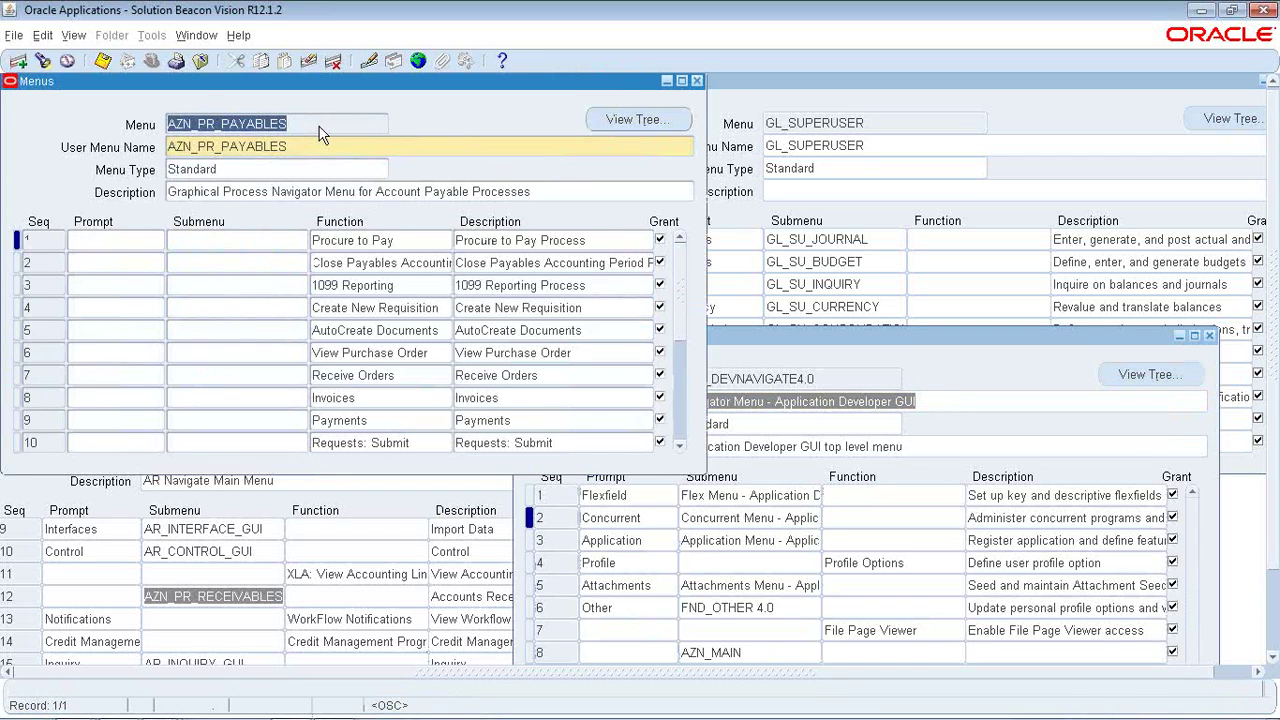
- Close the menu form and switch responsibility to Payables, Vision Operations (USA) using a p% filter
left_click(699, 80)
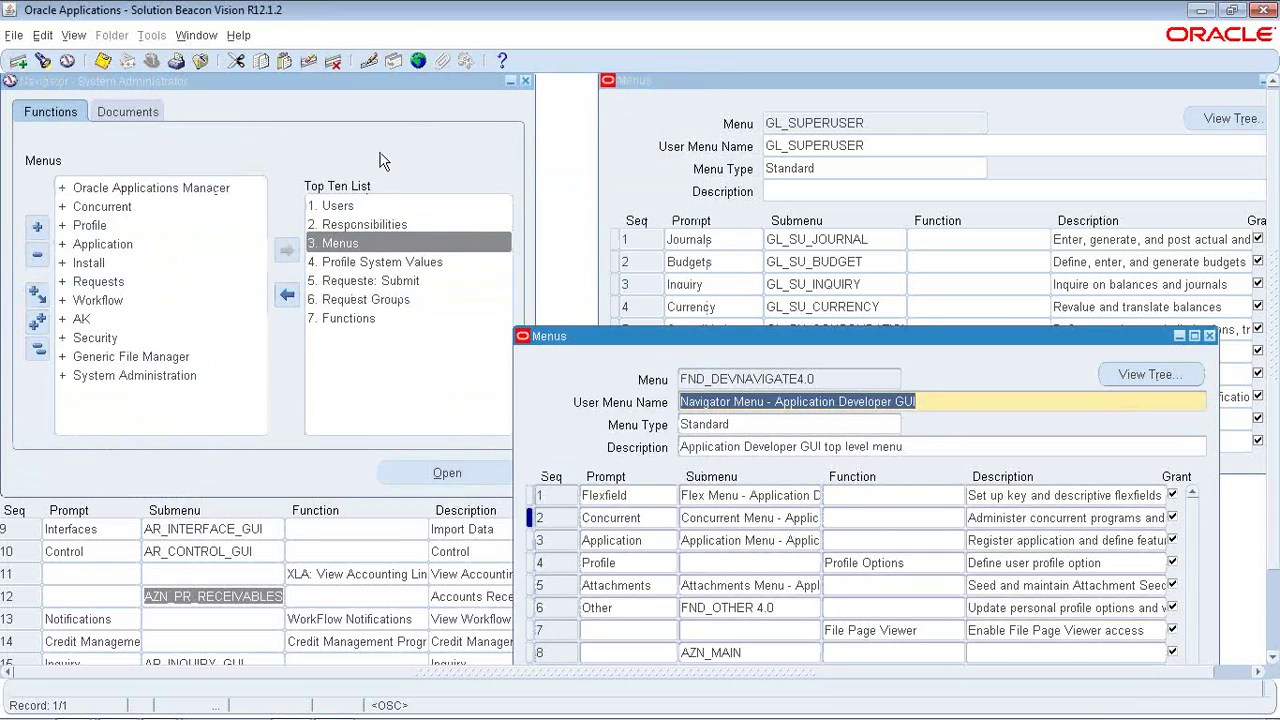
left_click(376, 156)
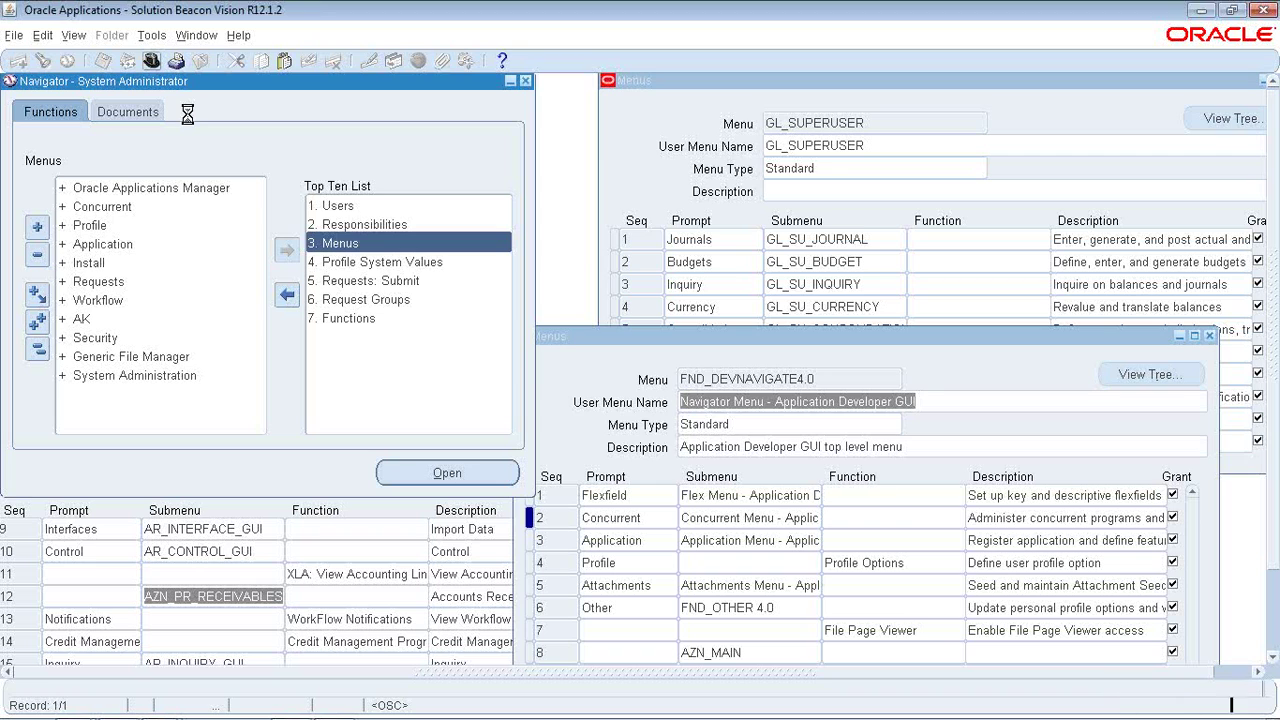
type("p%")
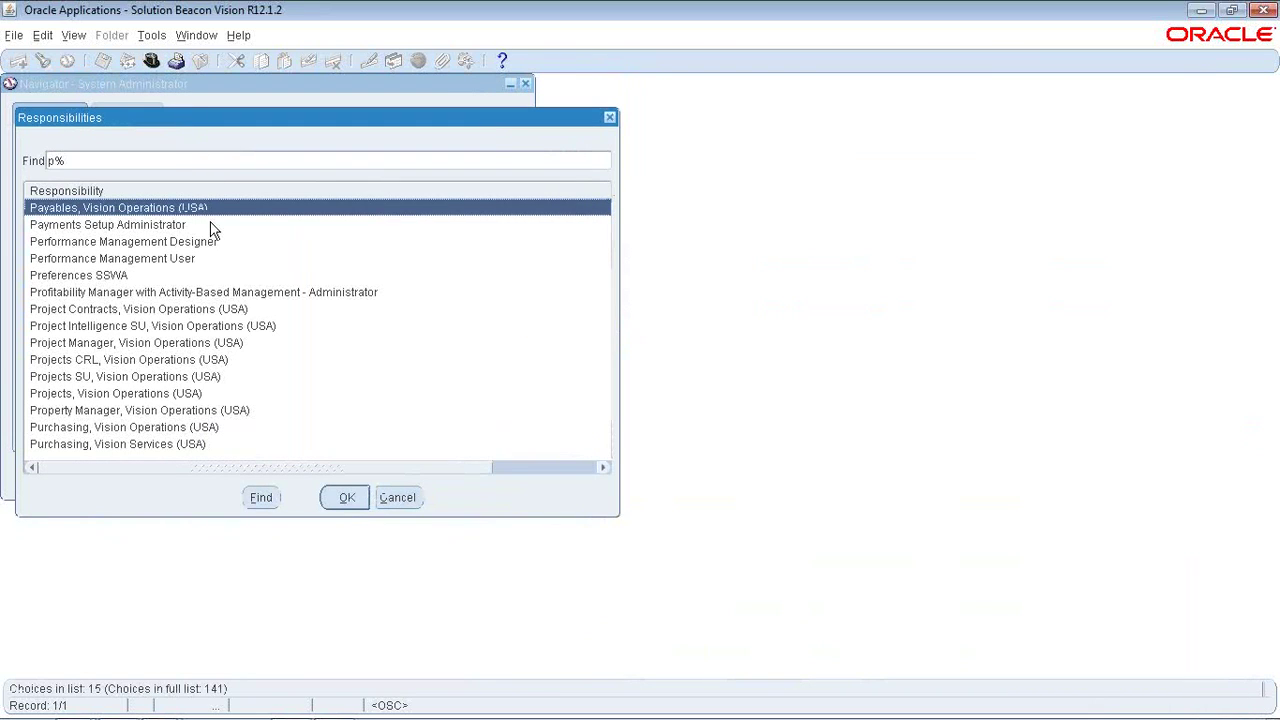
left_click(350, 497)
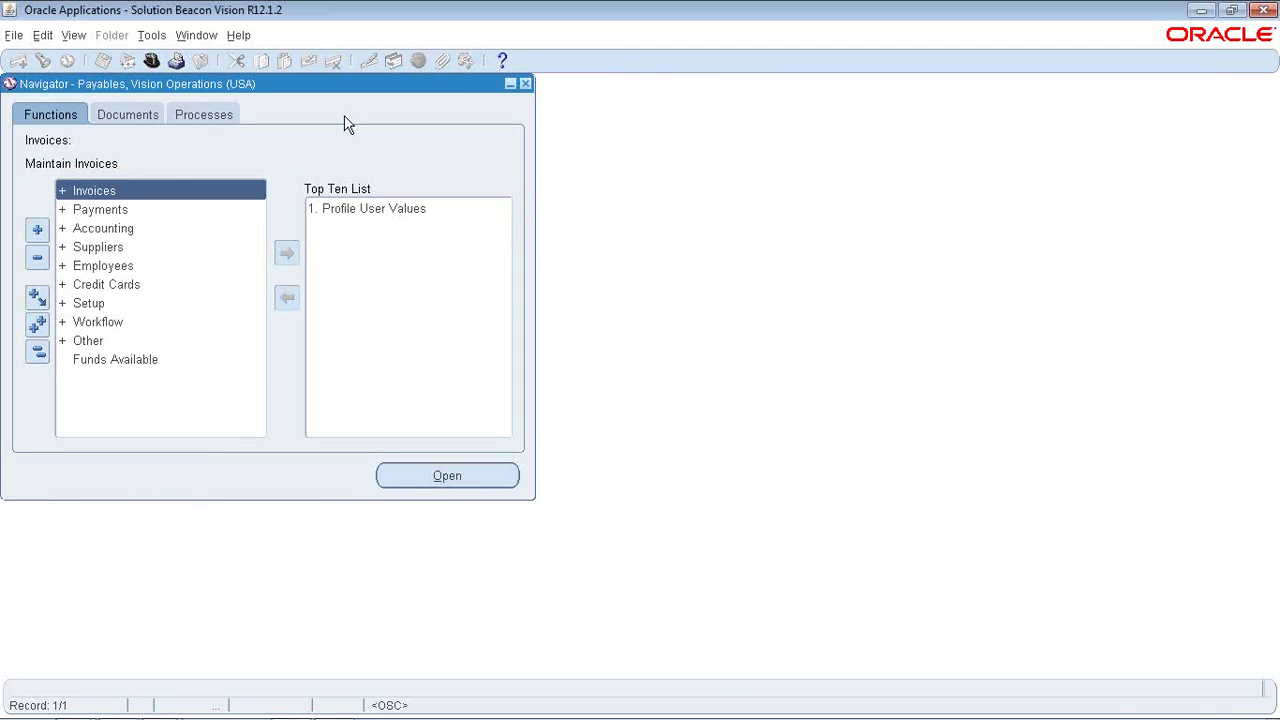
left_click(213, 117)
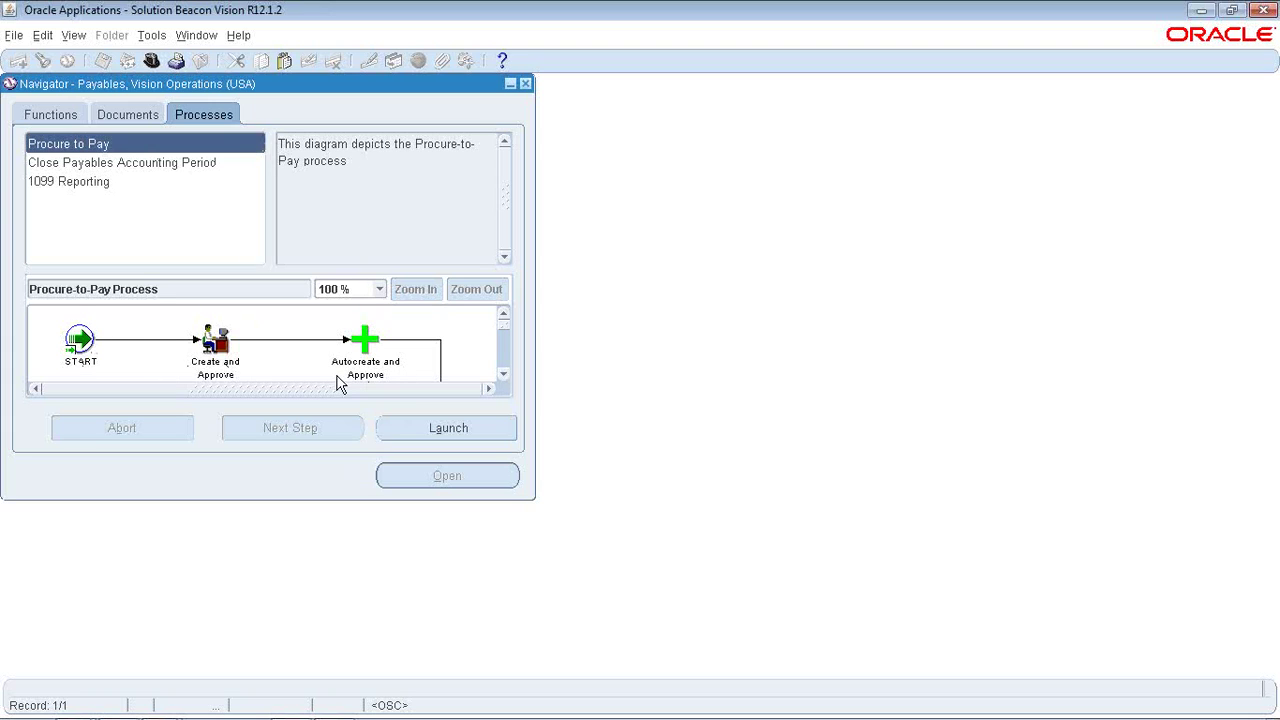
left_click(504, 376)
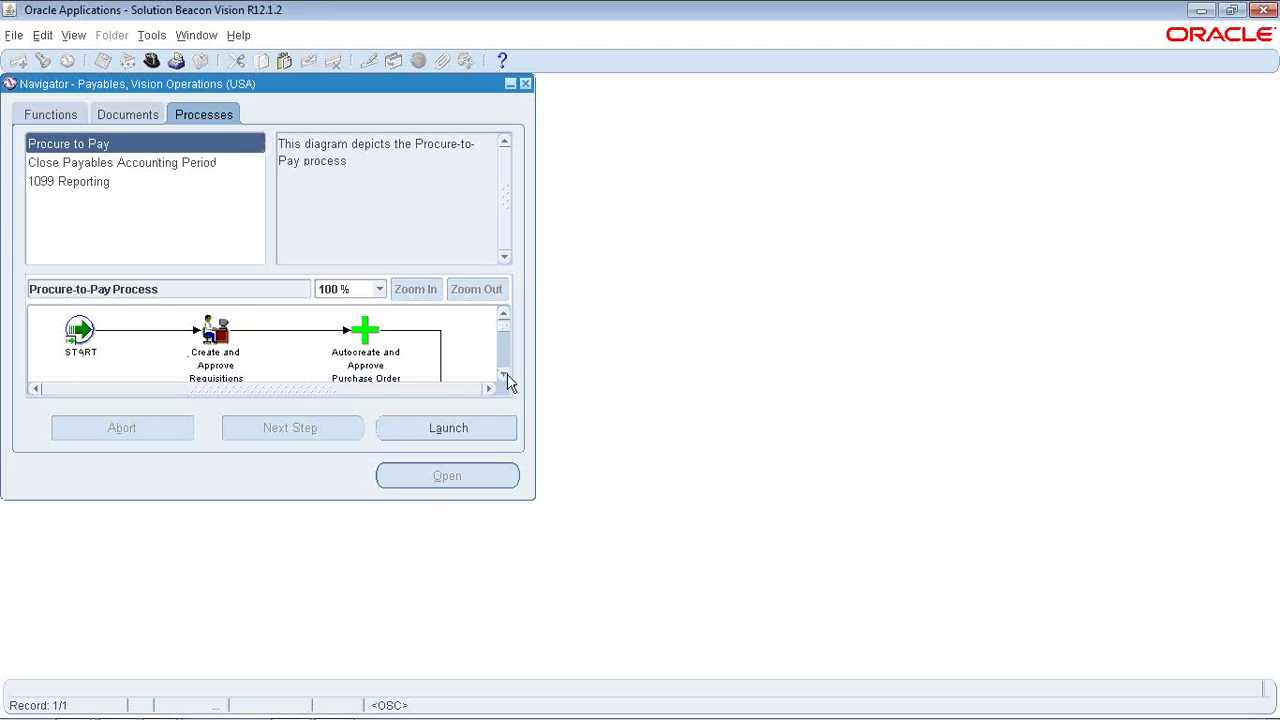
left_click(505, 377)
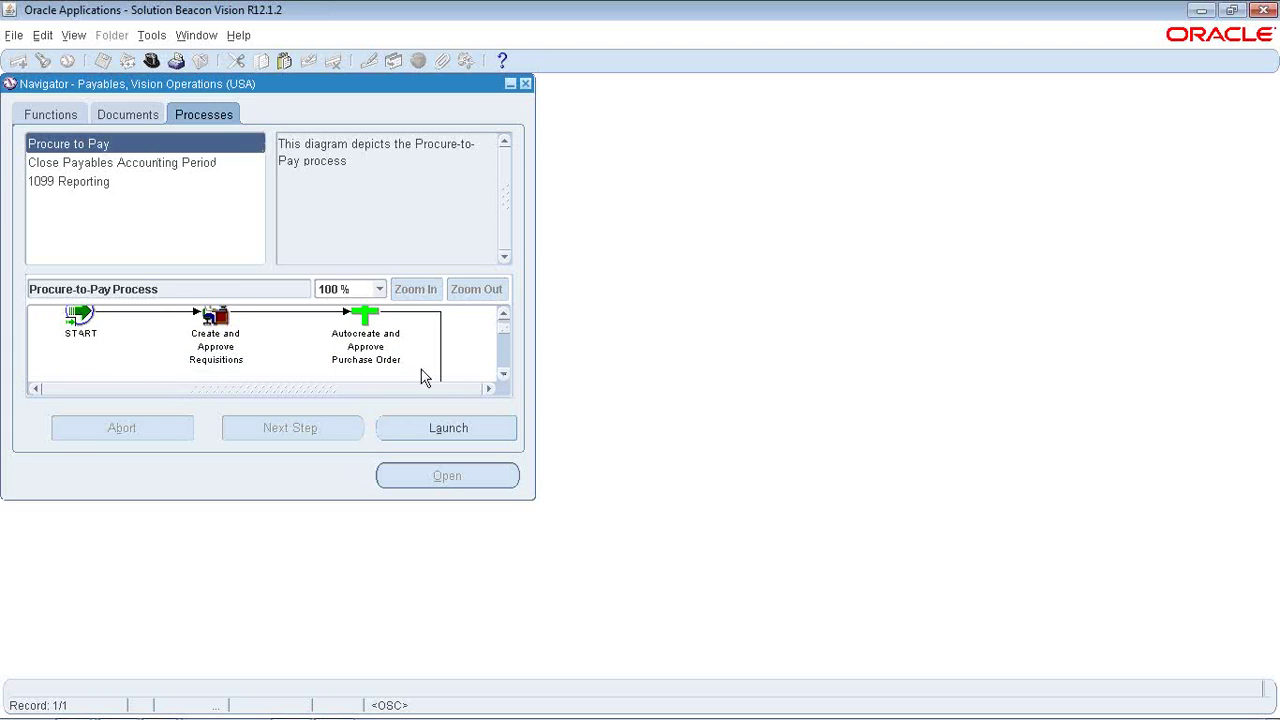
left_click(503, 376)
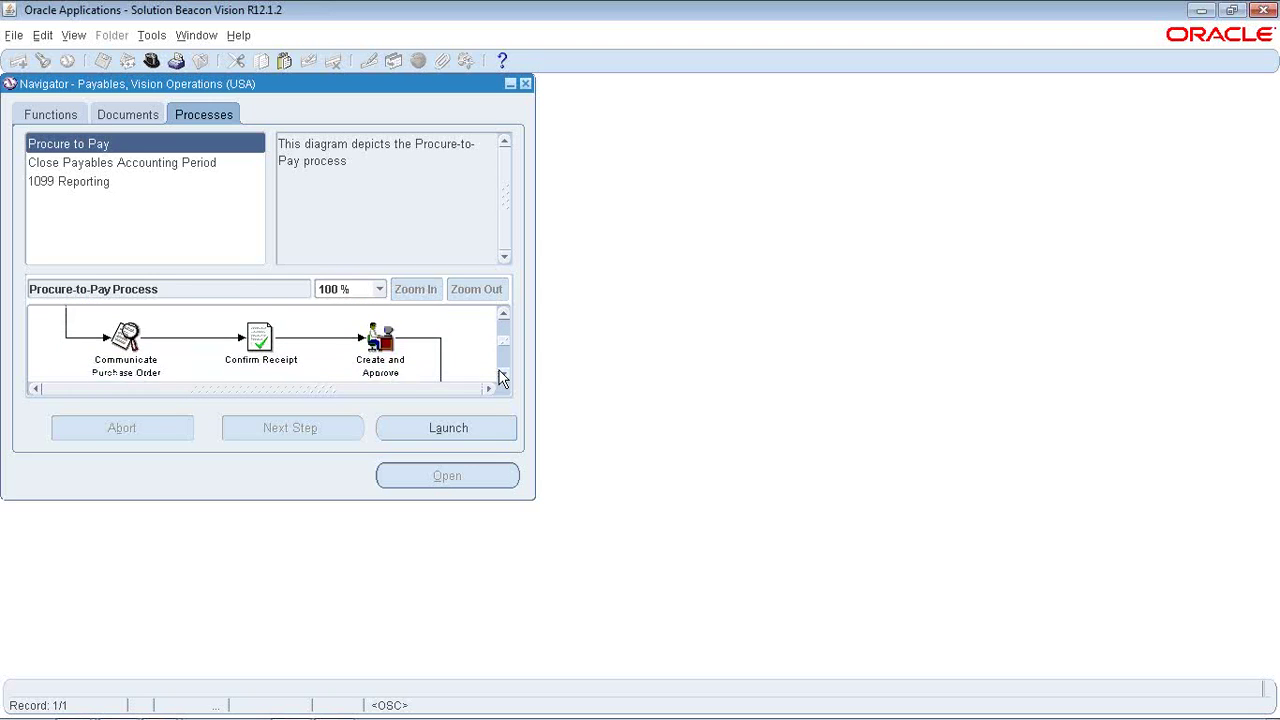
left_click(502, 377)
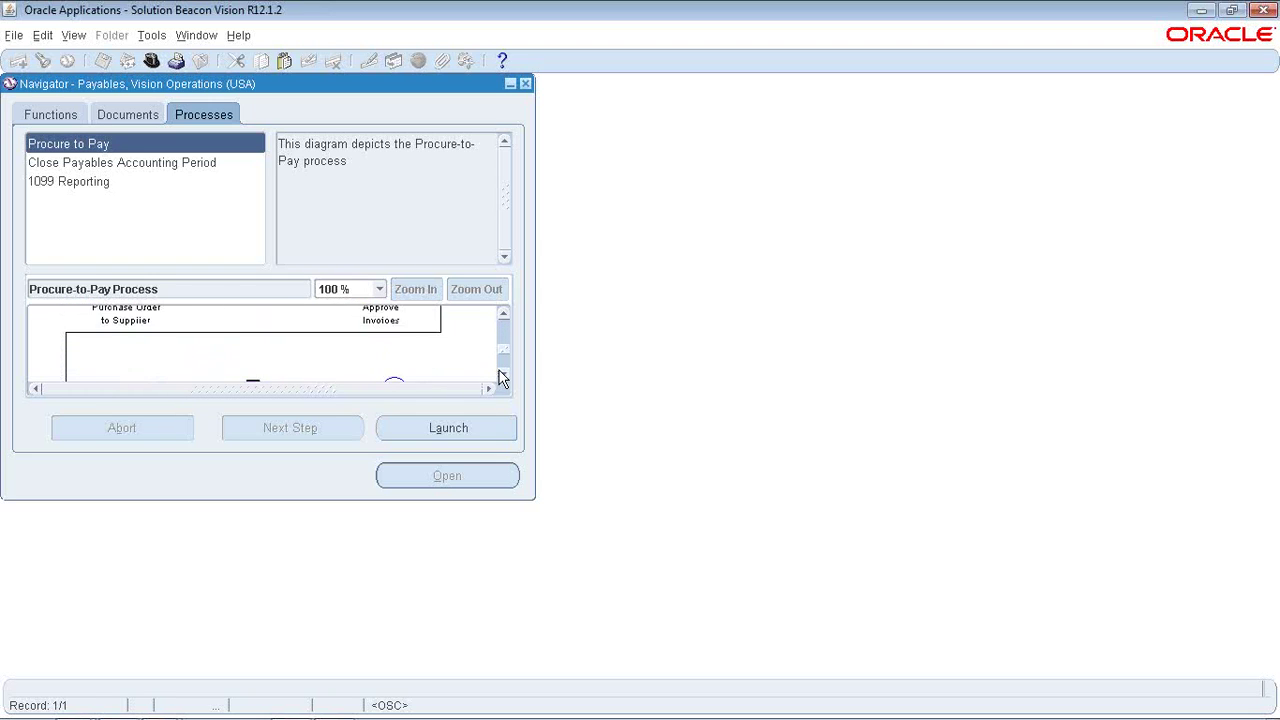
left_click(502, 377)
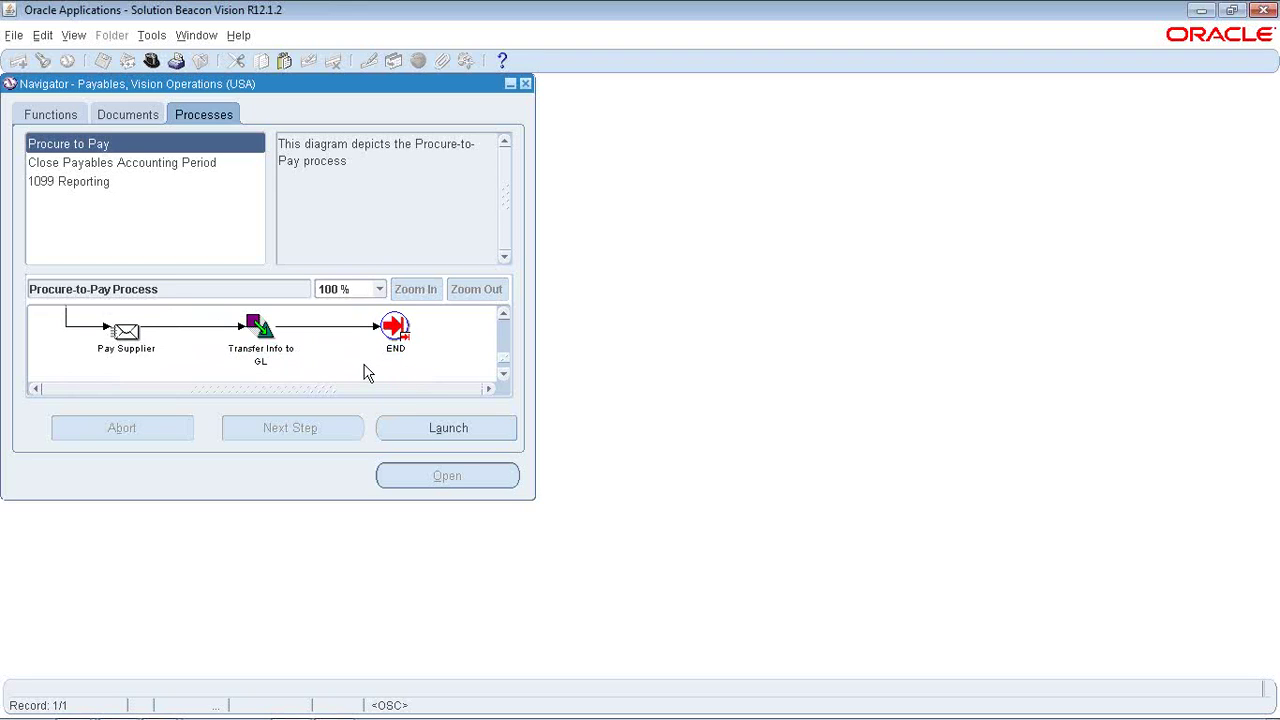
left_click(172, 163)
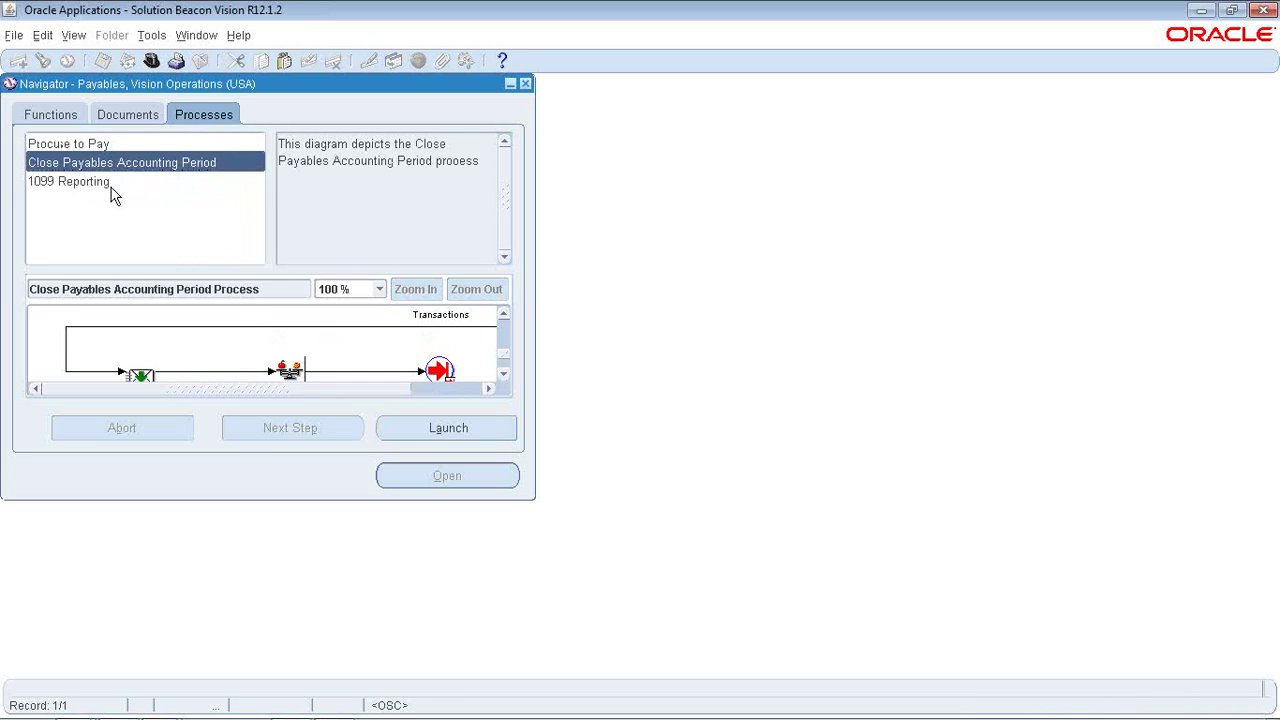
left_click(504, 374)
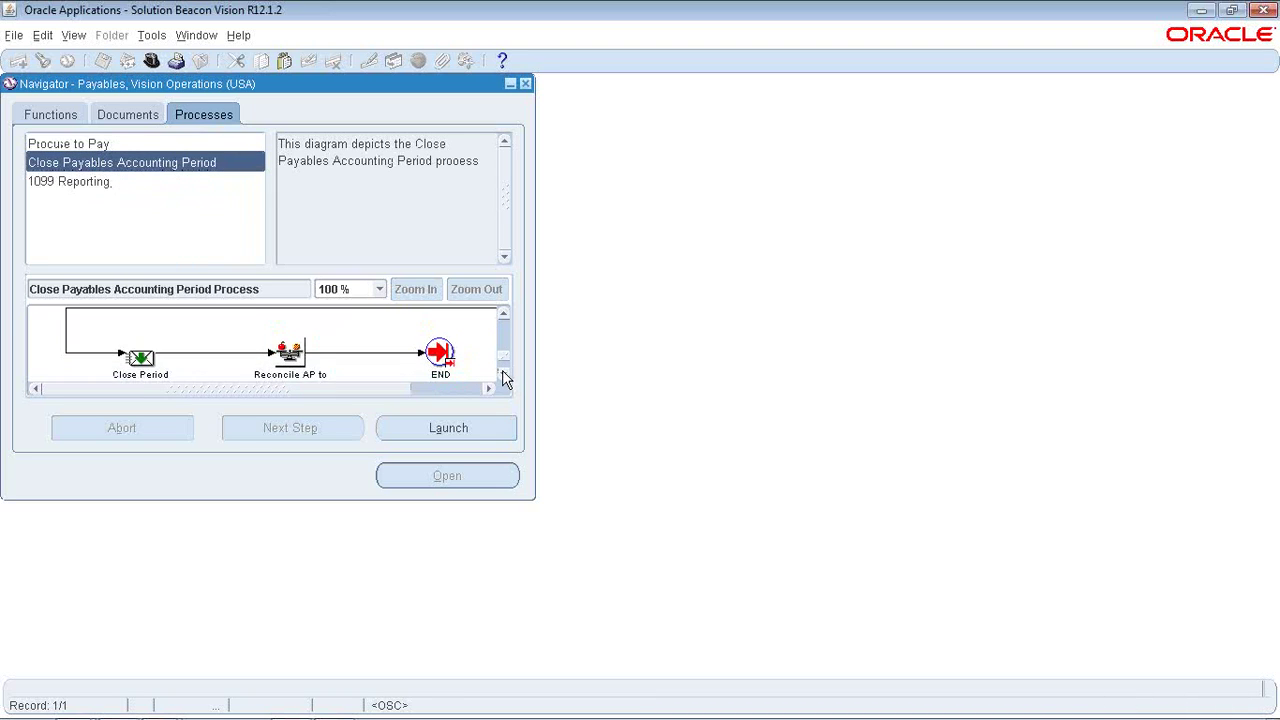
left_click(504, 374)
left_click(504, 374)
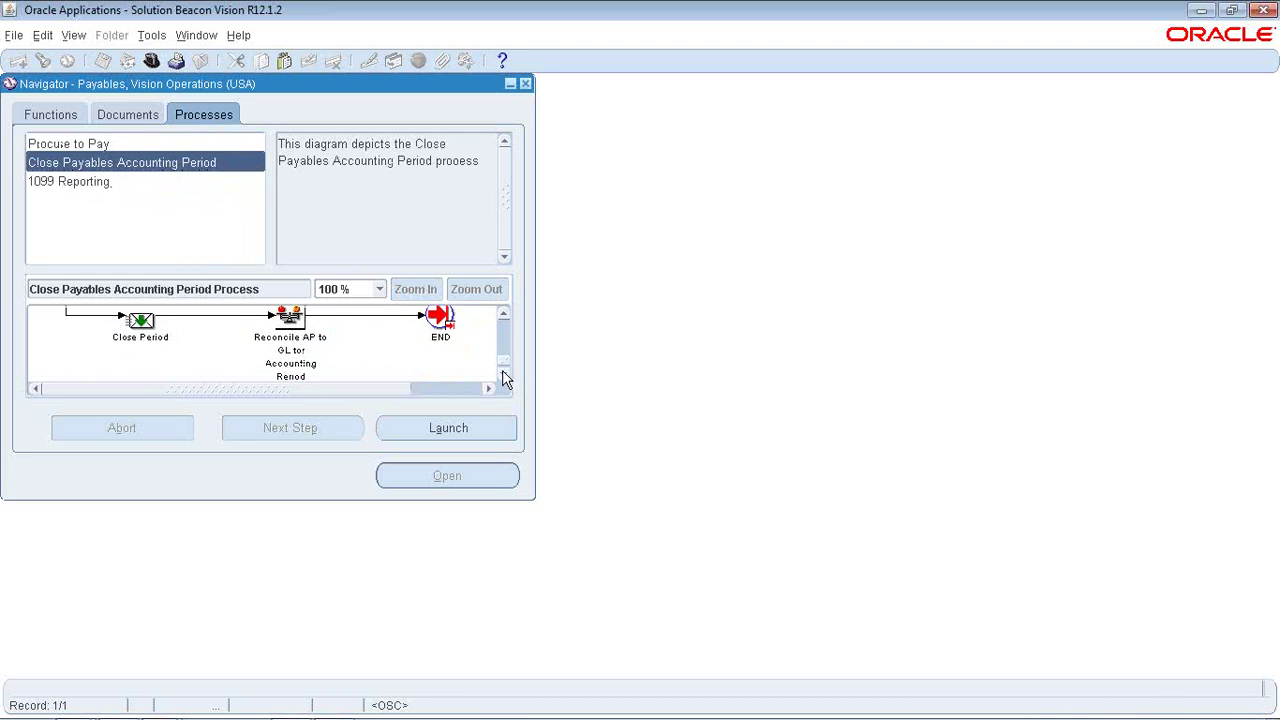
left_click(84, 143)
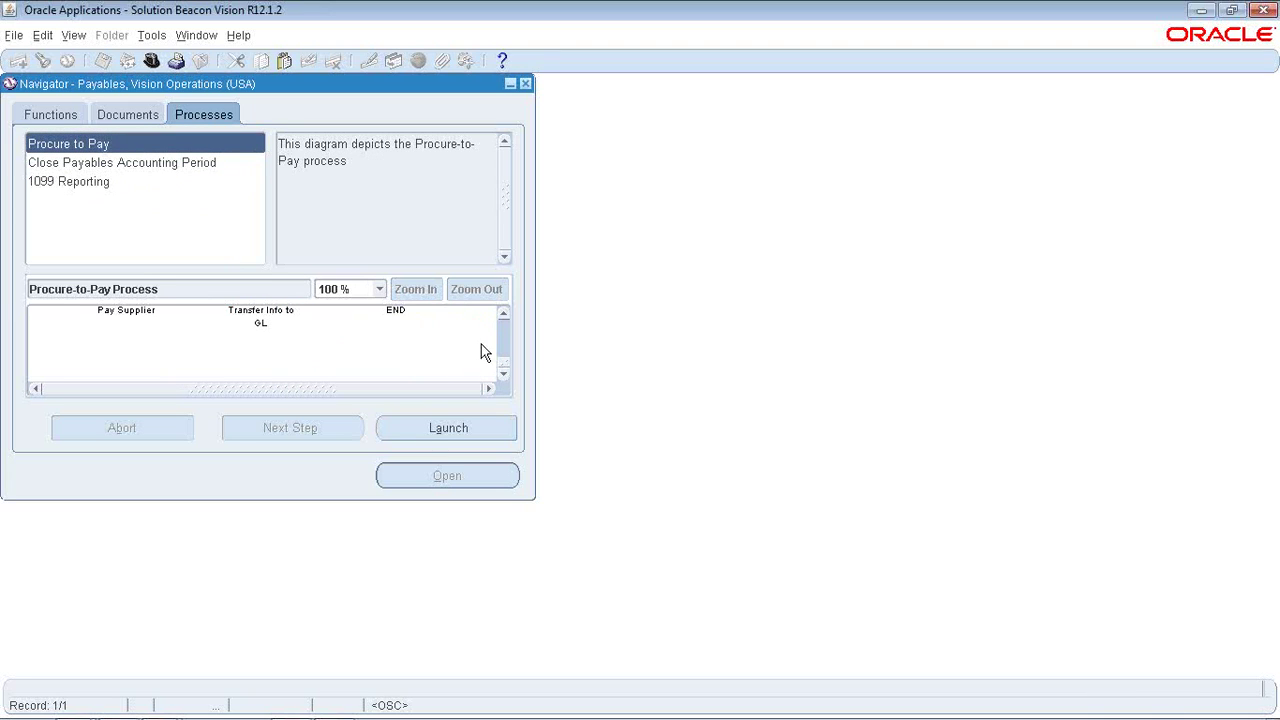
left_click(503, 316)
left_click(503, 316)
left_click(503, 316)
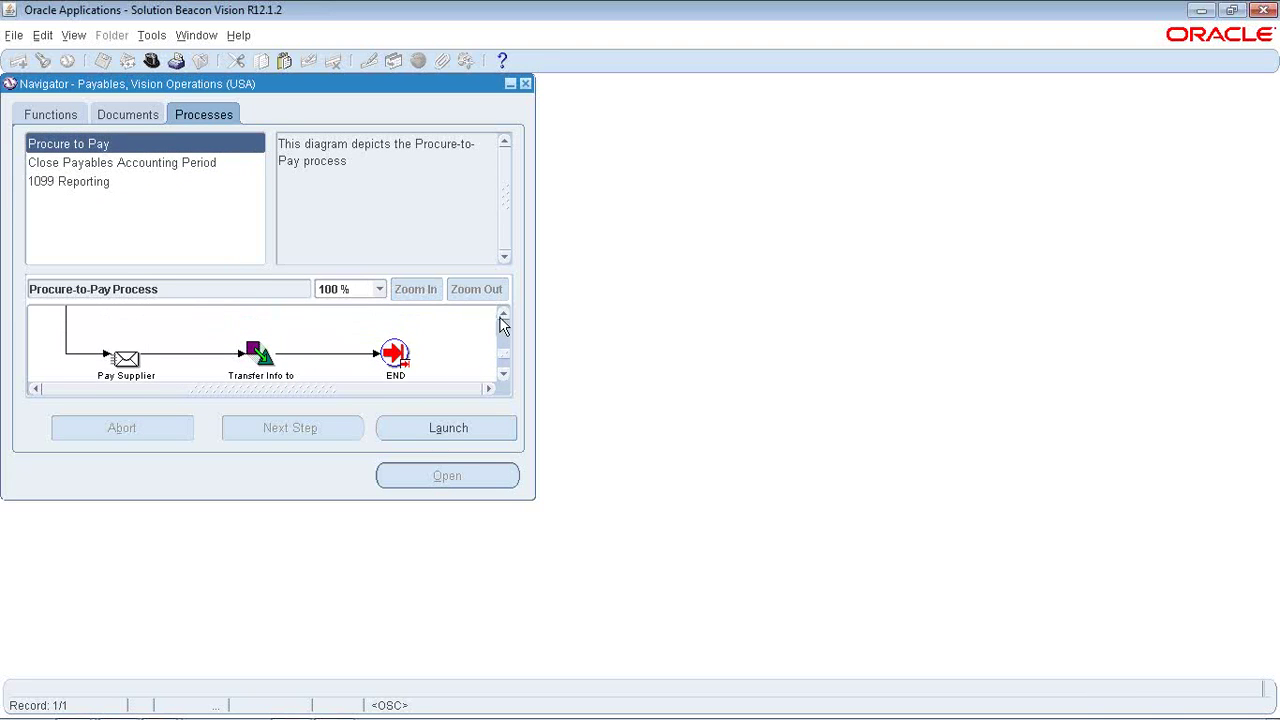
left_click(503, 377)
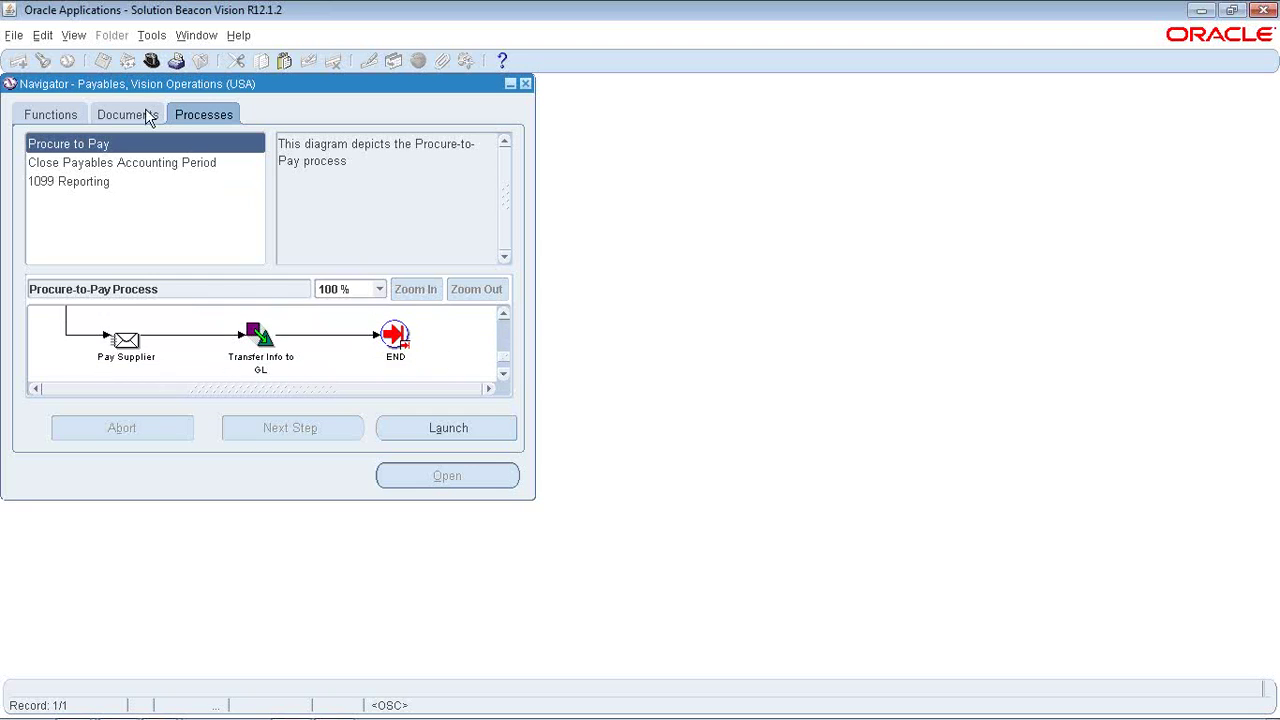
left_click(50, 116)
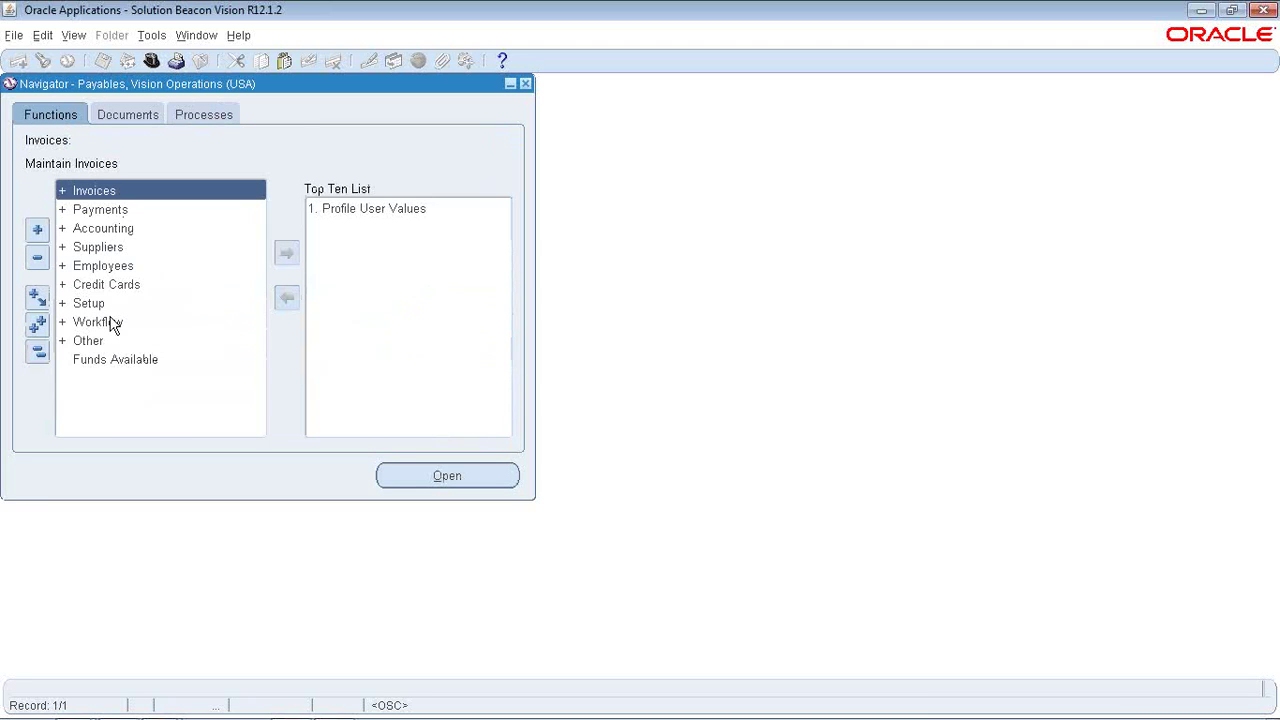
left_click(203, 116)
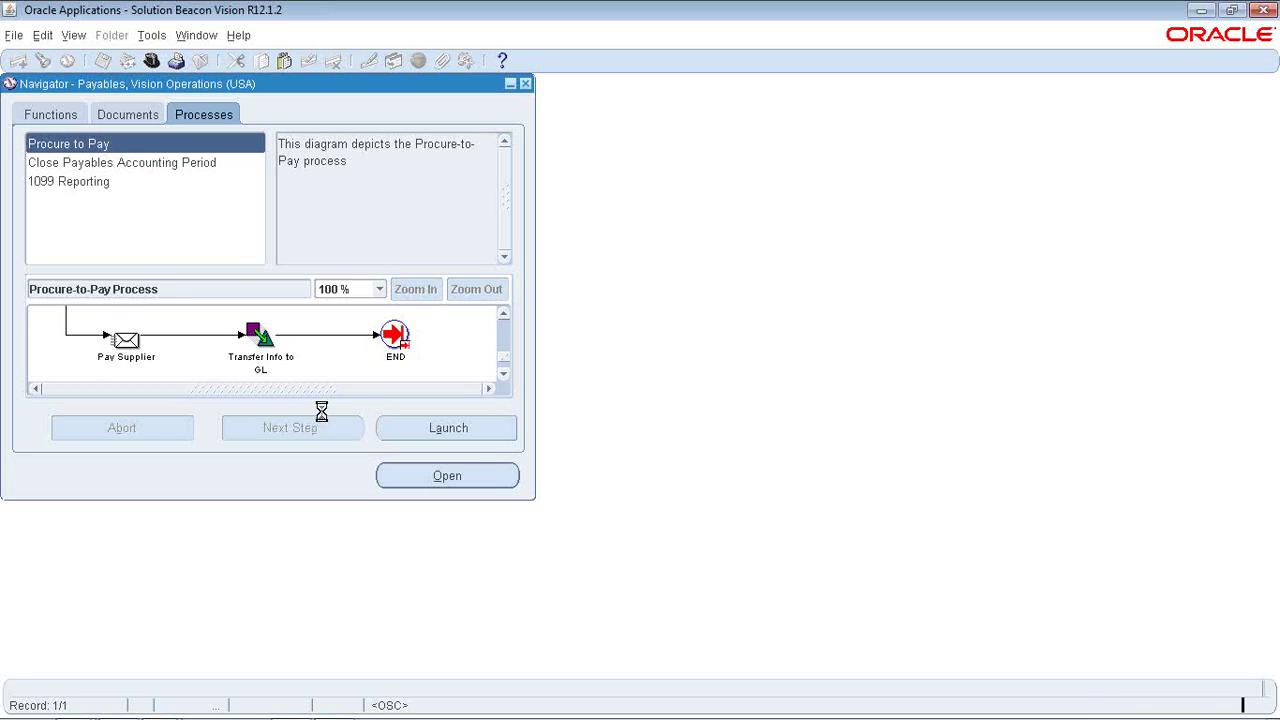
double_click(146, 350)
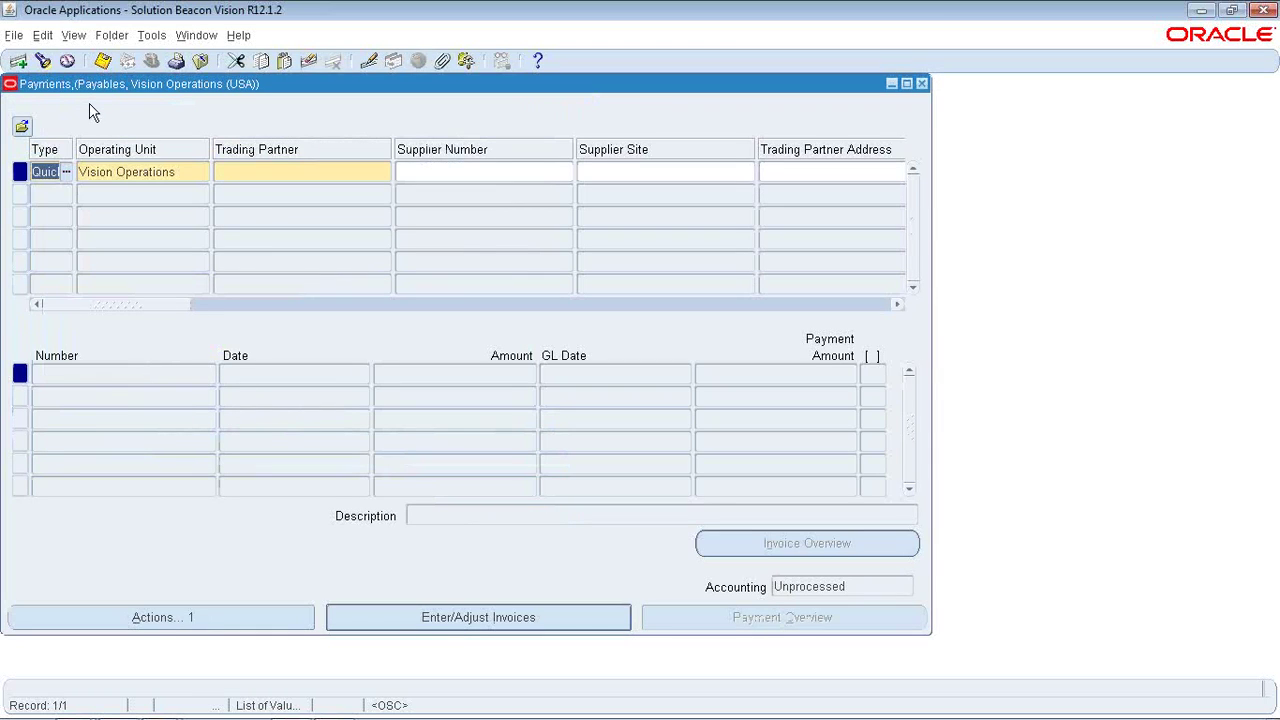
left_click(921, 84)
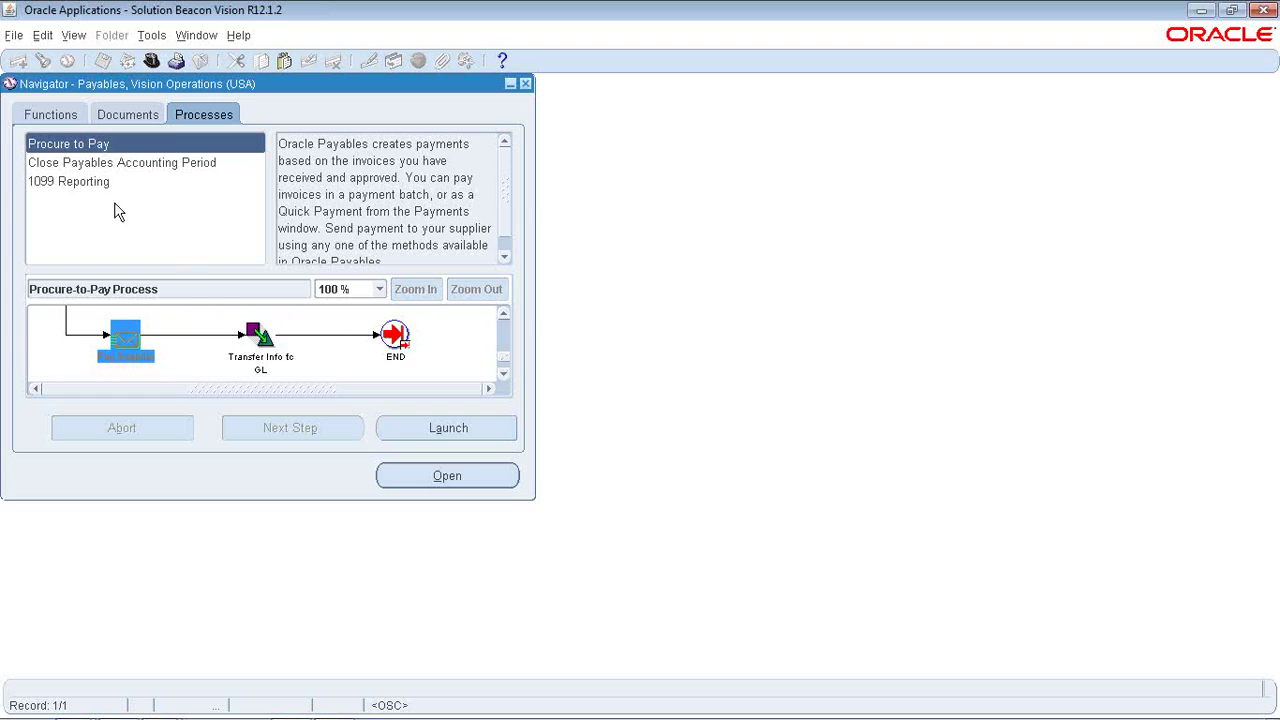
- Scroll through the currently displayed Payables process diagram
left_click(504, 340)
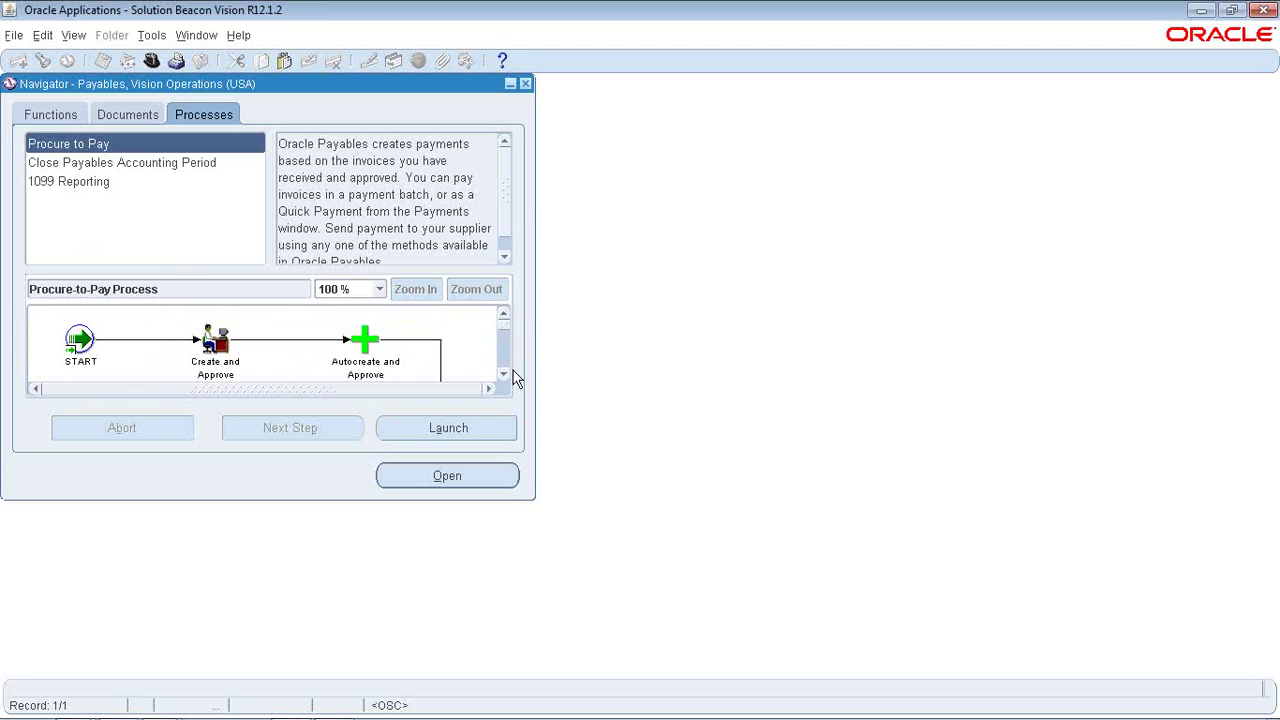
left_click(505, 376)
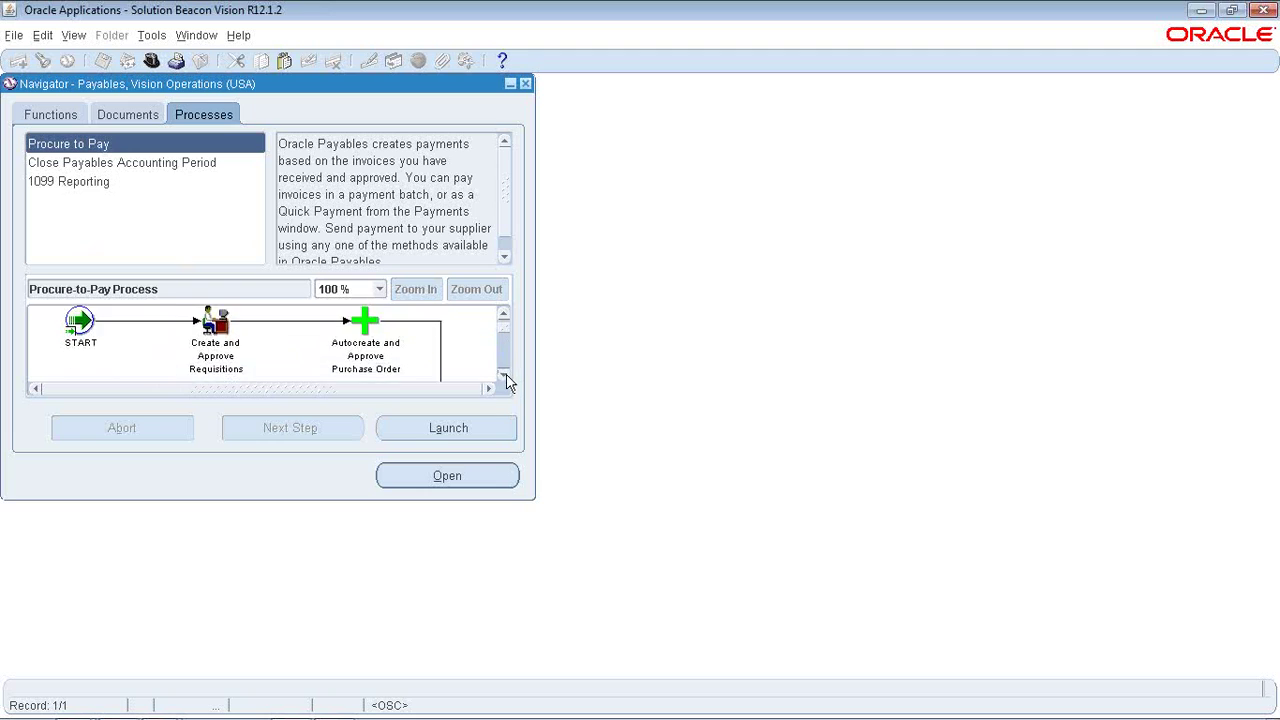
left_click(505, 380)
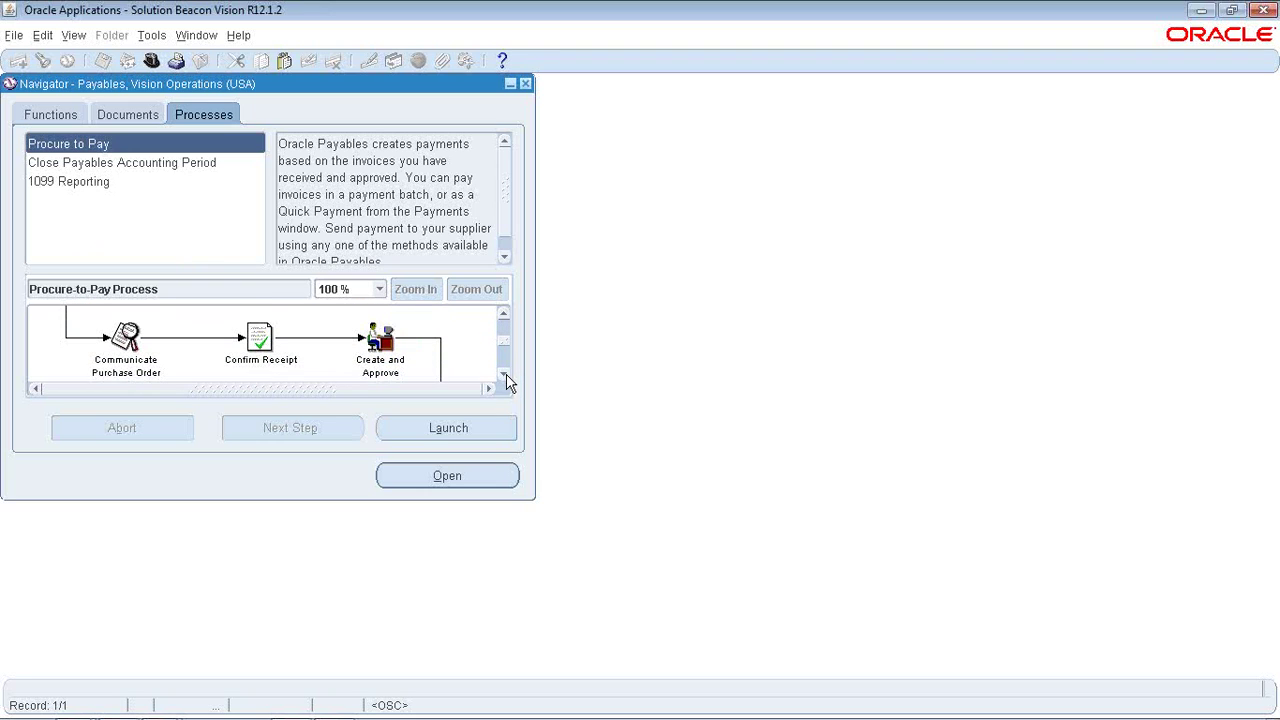
left_click(505, 380)
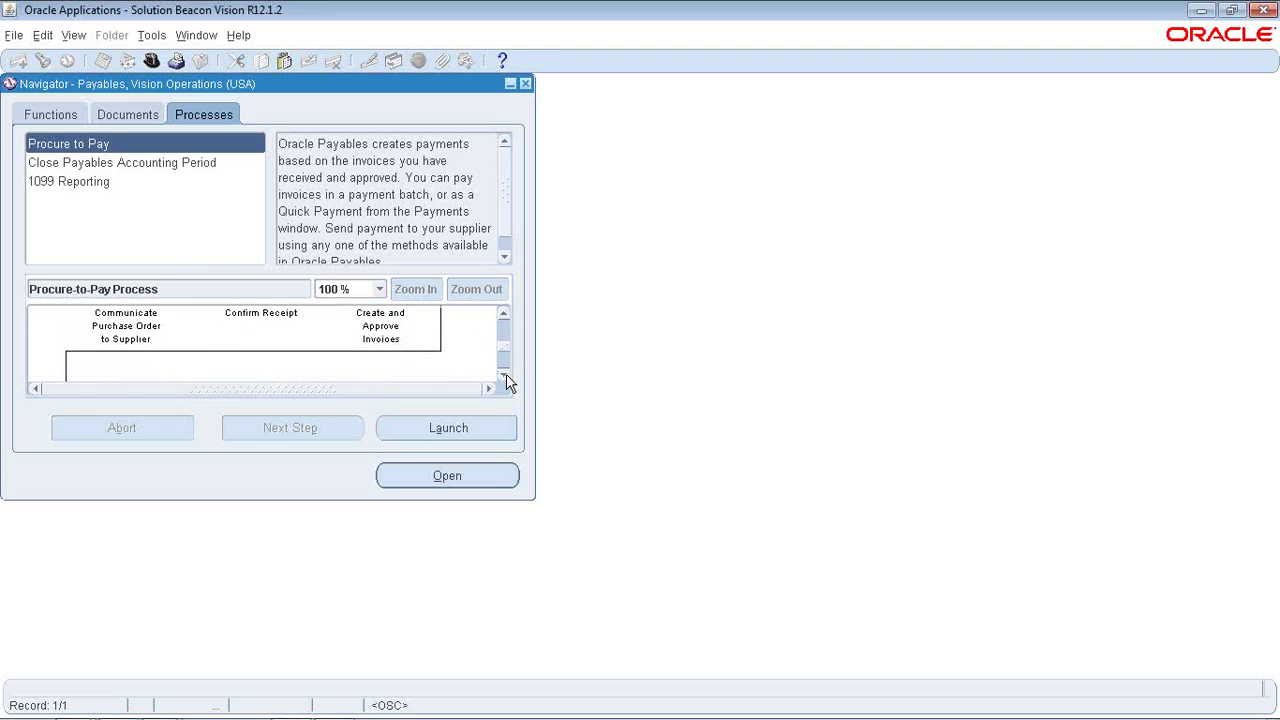
left_click(505, 380)
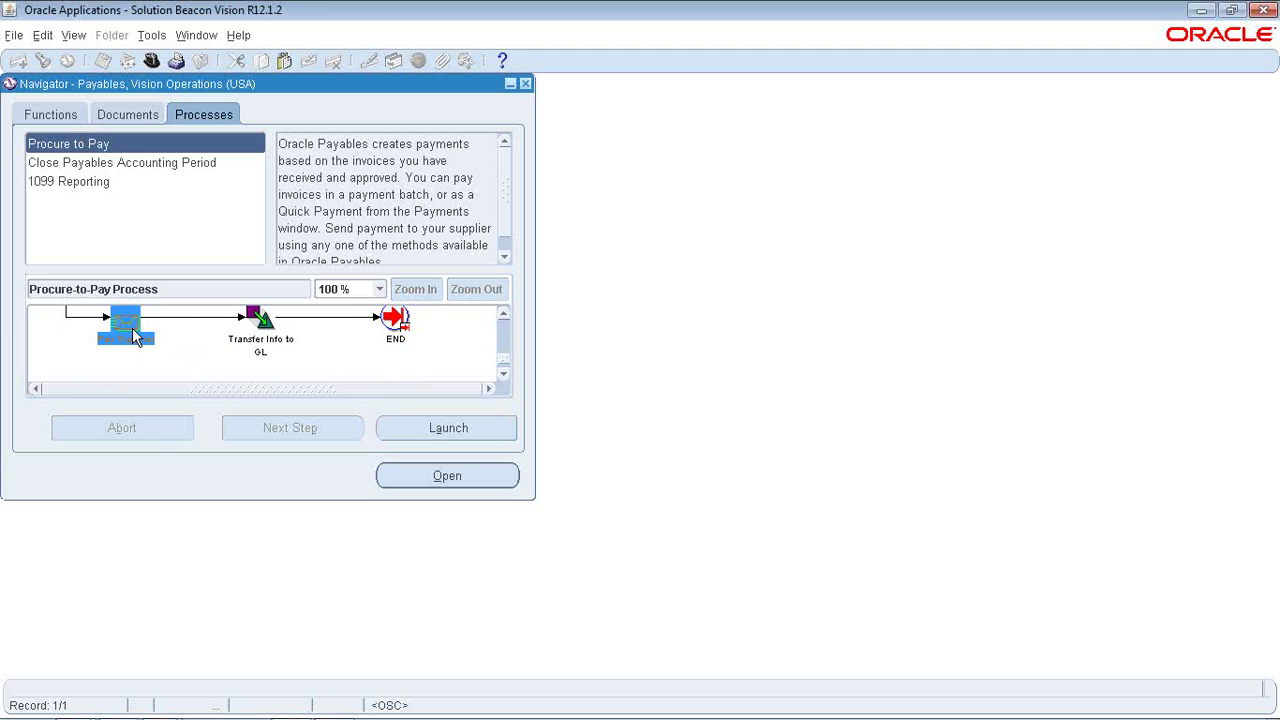
- Review the Close Payables Accounting Period process diagram, then return to the Functions tree
left_click(104, 163)
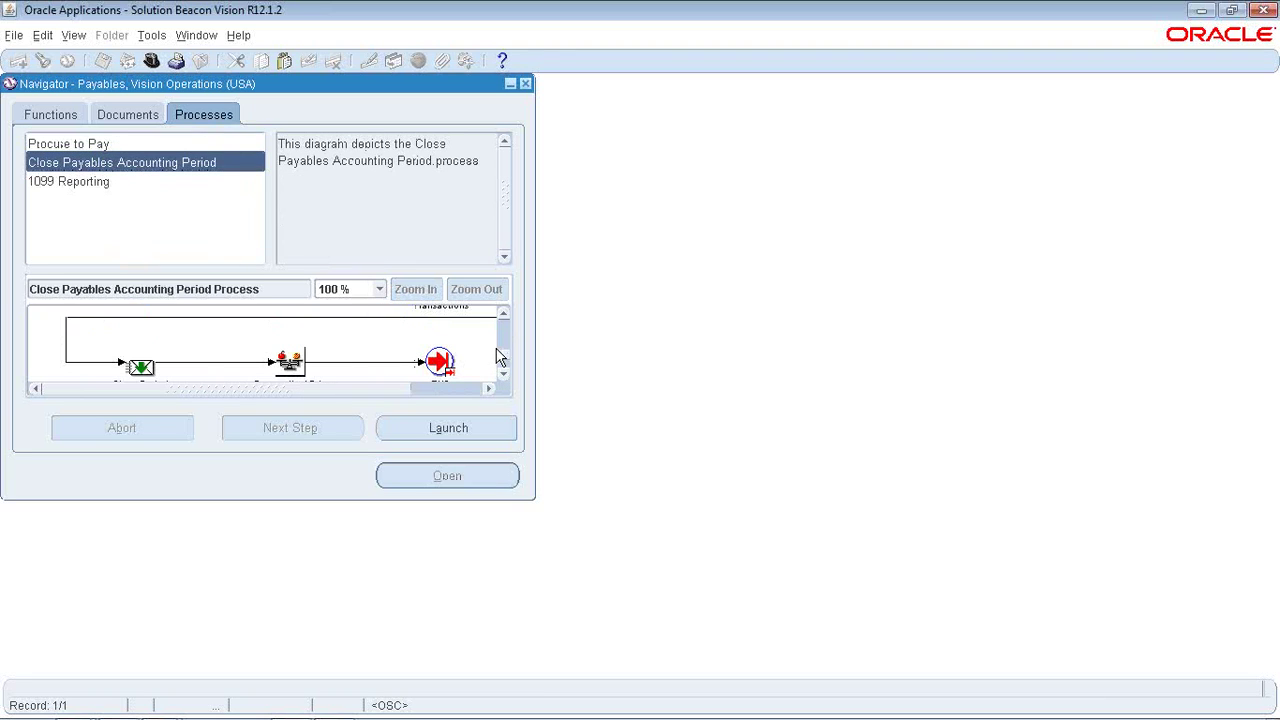
left_click_drag(503, 360, 502, 329)
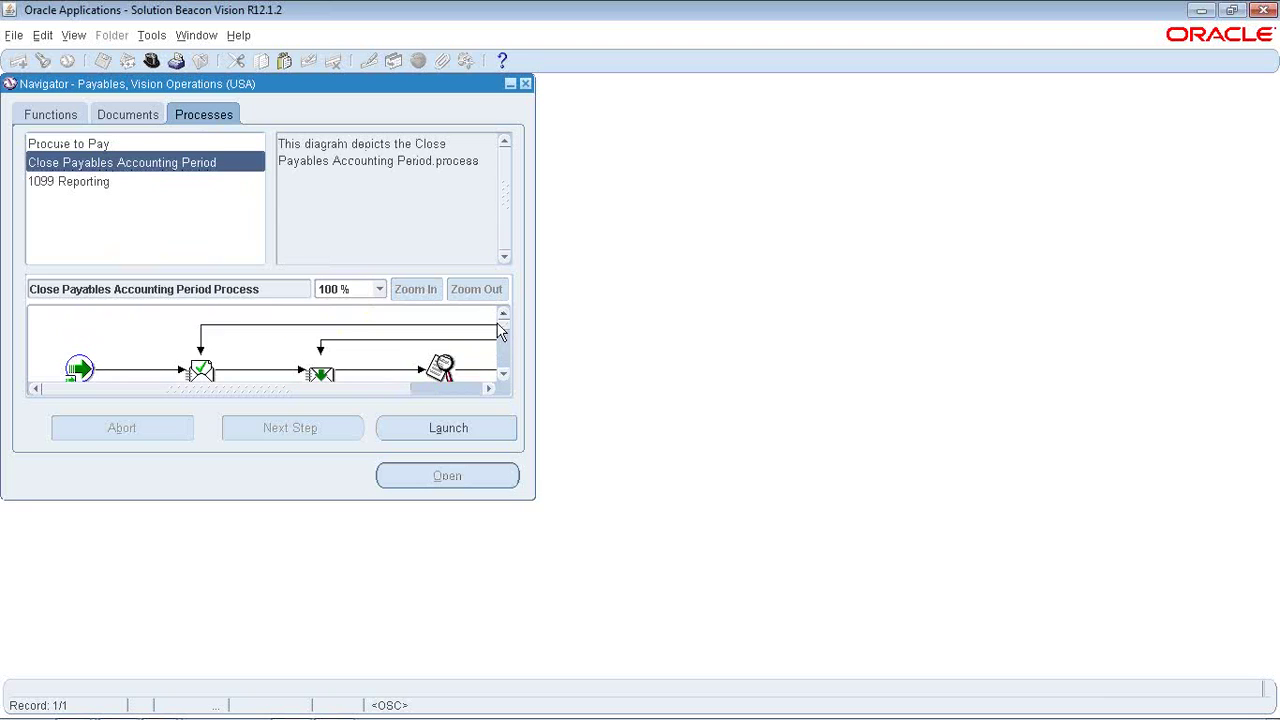
left_click(505, 376)
left_click_drag(507, 379, 507, 379)
left_click(505, 374)
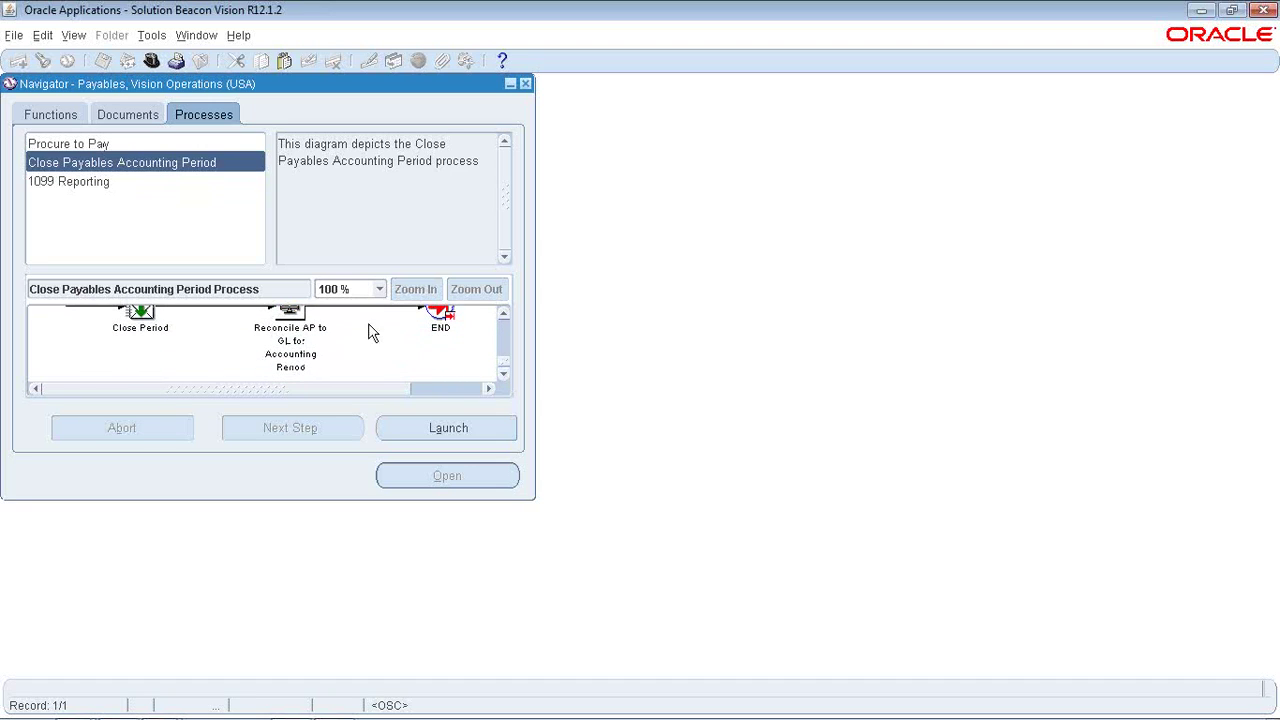
left_click(56, 115)
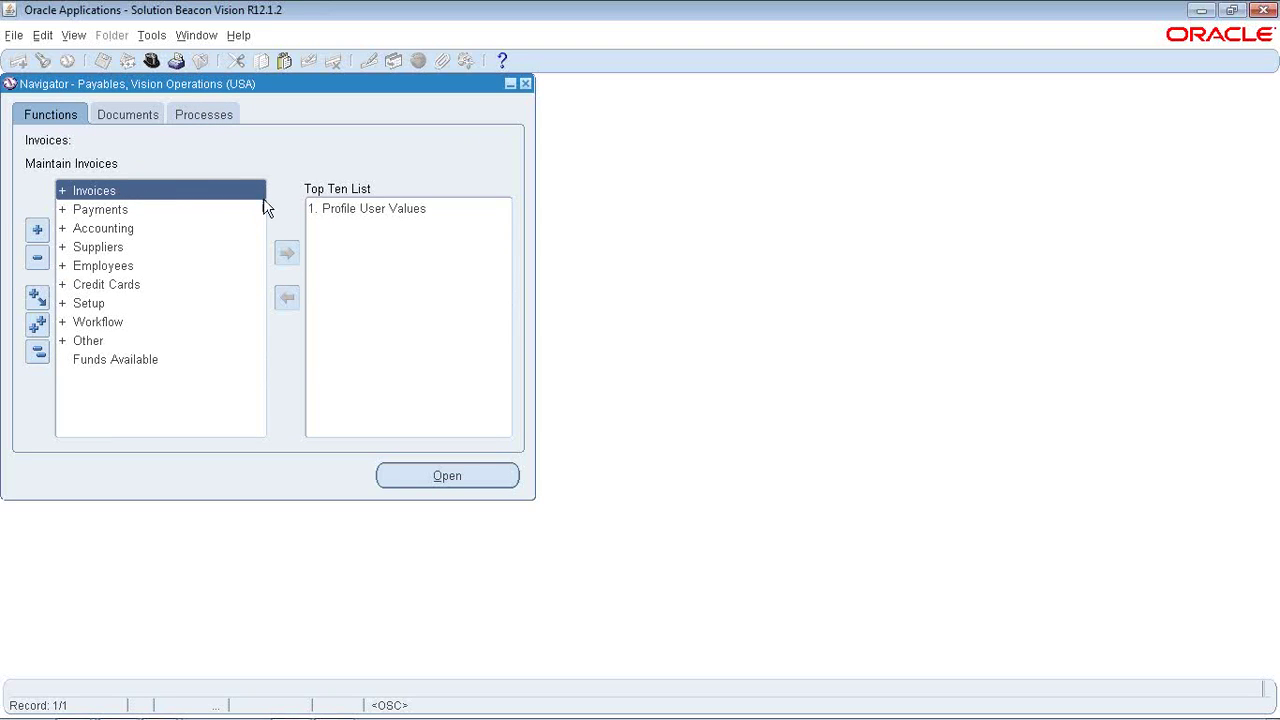
- Bring up the Word document 'Risks and Recommendations Related to AZN Menus' from the taskbar
mouse_move(297, 712)
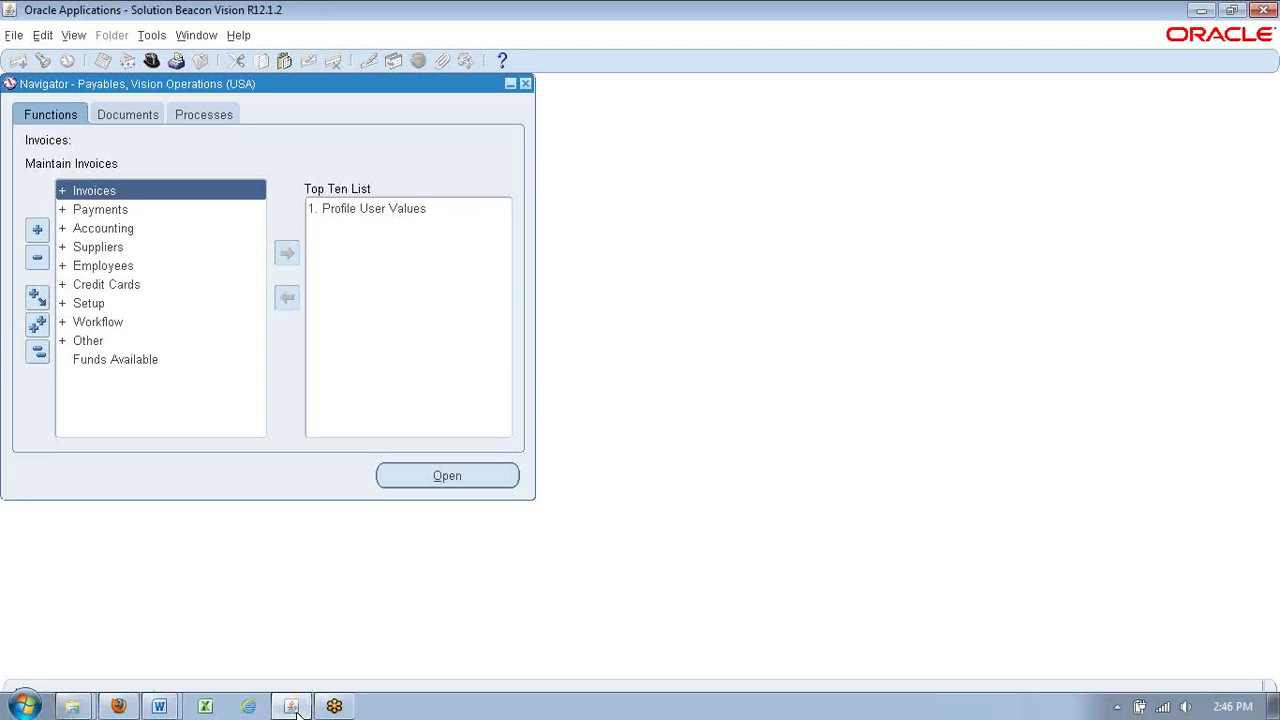
mouse_move(159, 708)
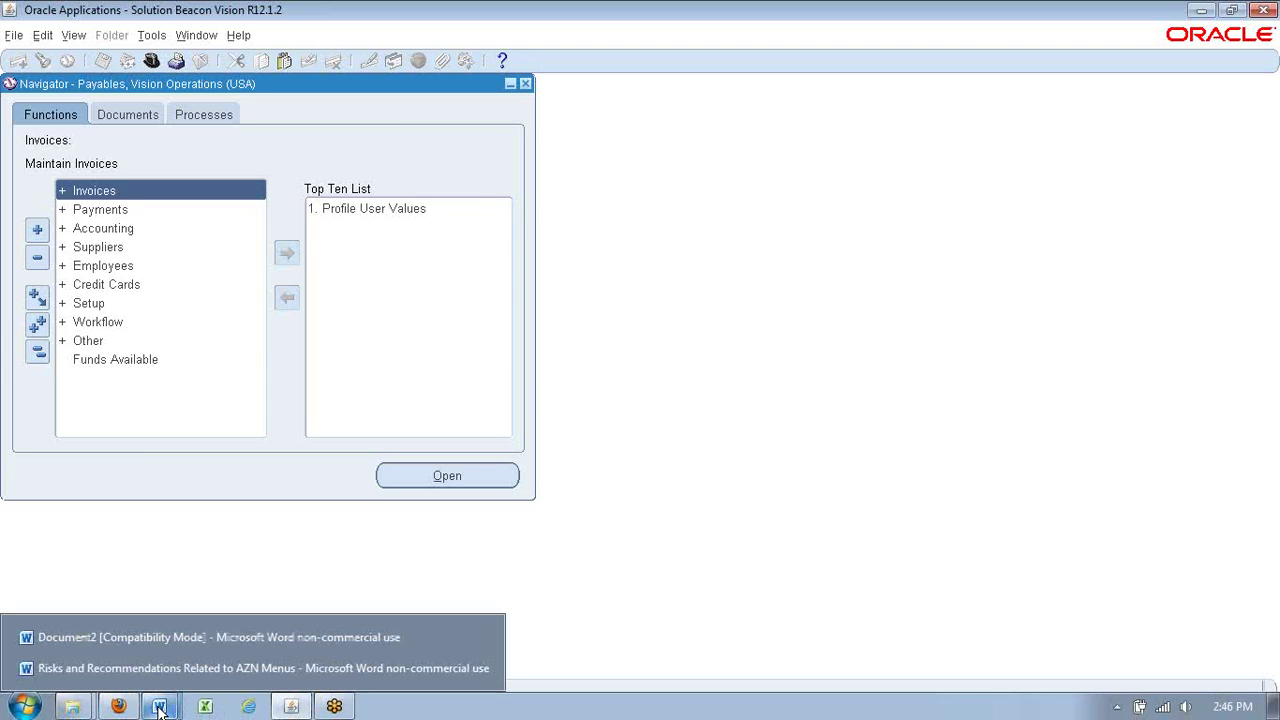
left_click(186, 668)
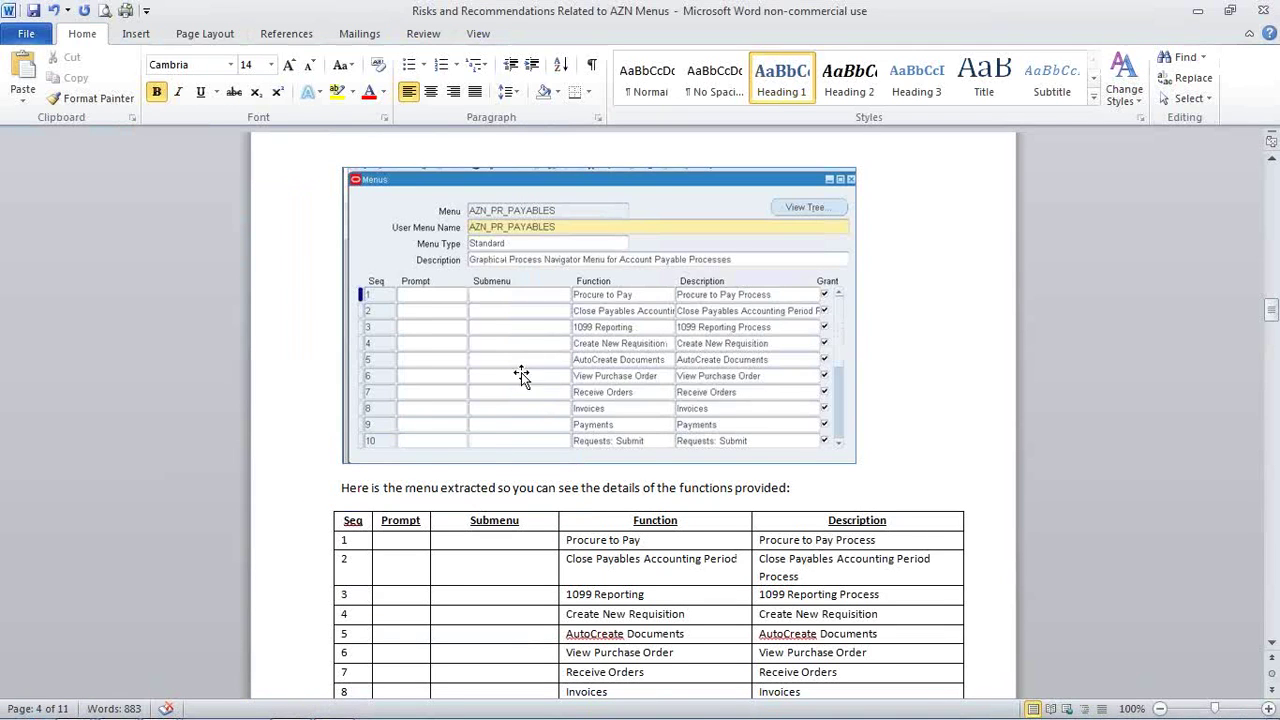
- Scroll down to page 6's list of Known AZN Menus from a 12.1.2 environment
scroll(535, 407, "down", 5)
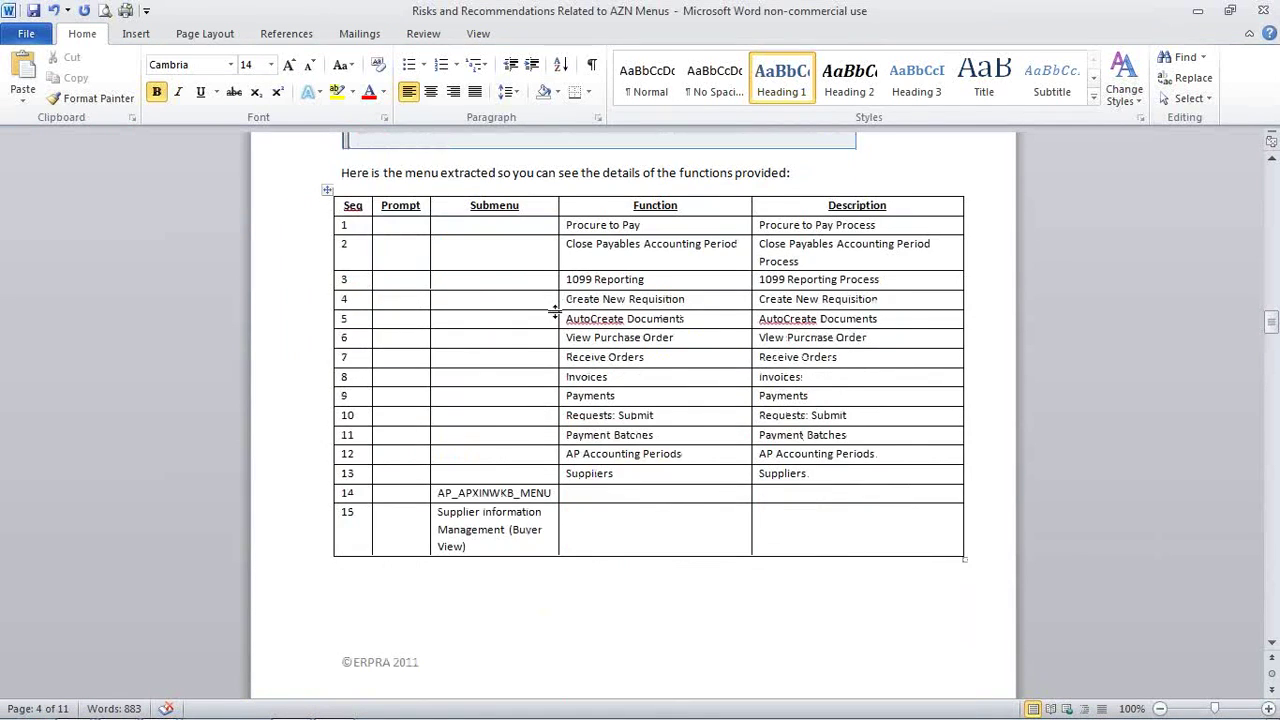
scroll(537, 365, "down", 8)
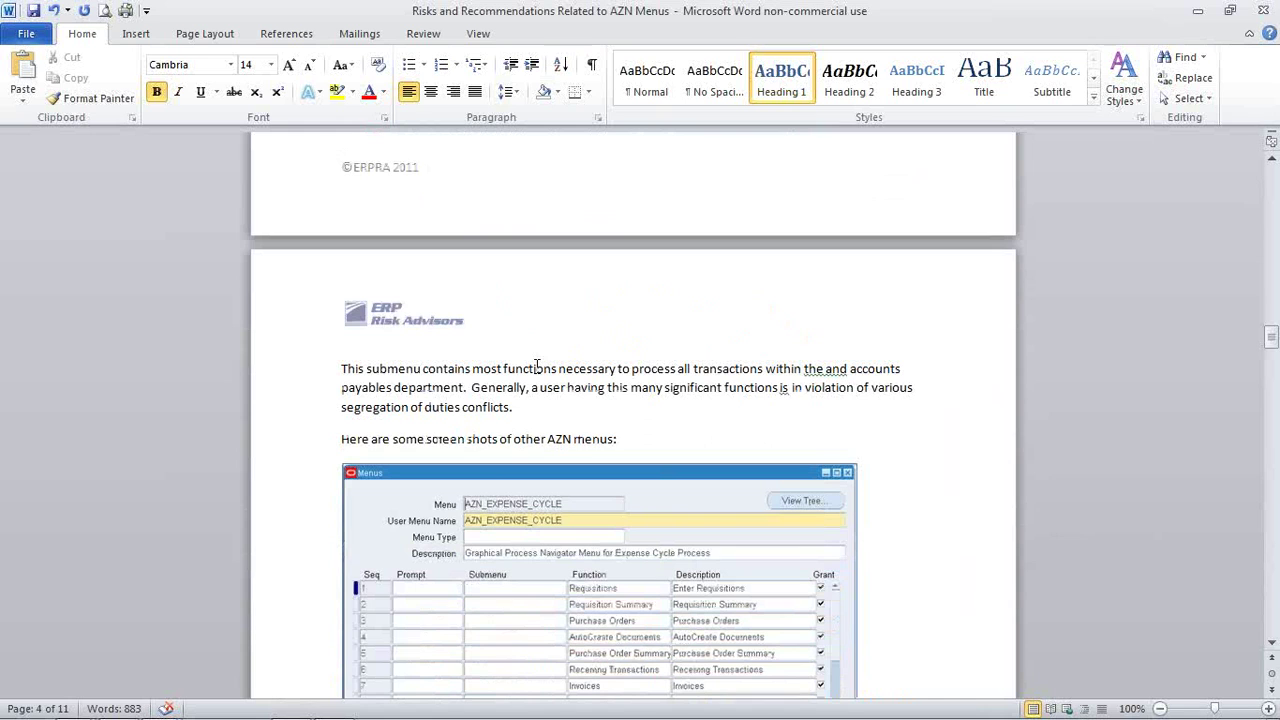
scroll(538, 367, "down", 12)
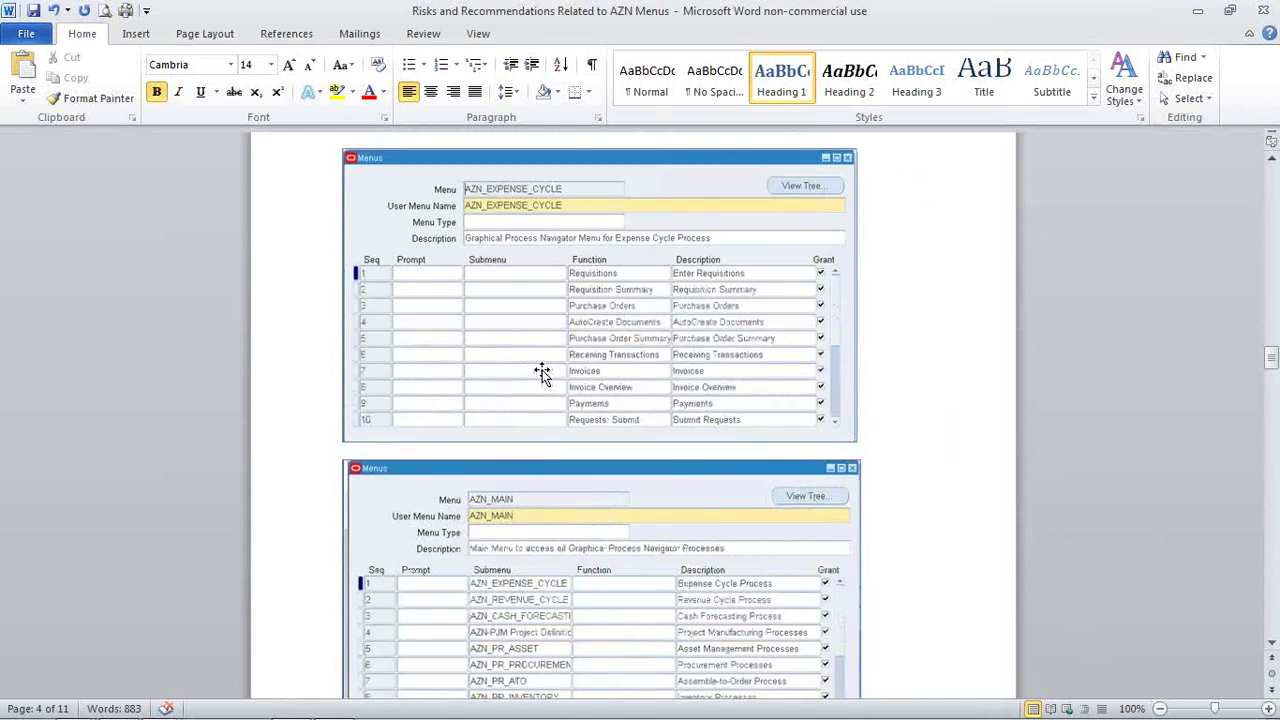
scroll(541, 375, "down", 14)
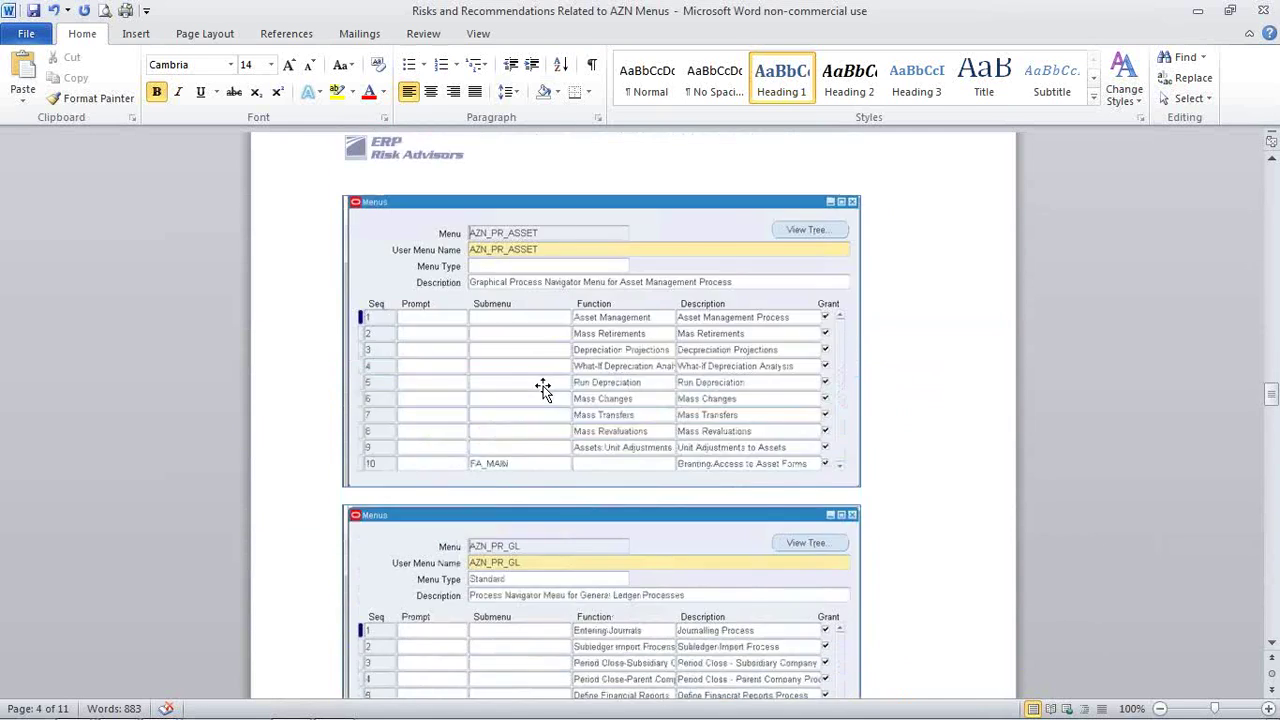
scroll(546, 390, "down", 2)
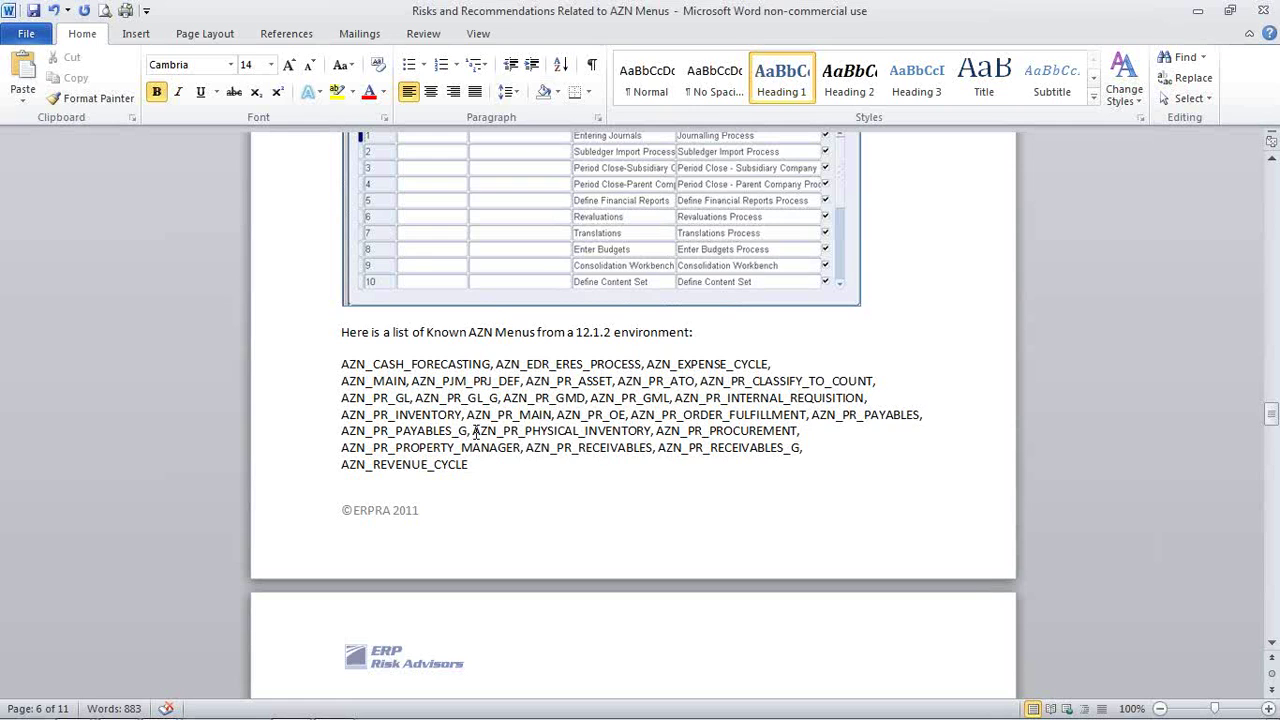
- Scroll on to page 7's Risks and Recommendations heading and Responsibilities screenshot
scroll(476, 431, "down", 4)
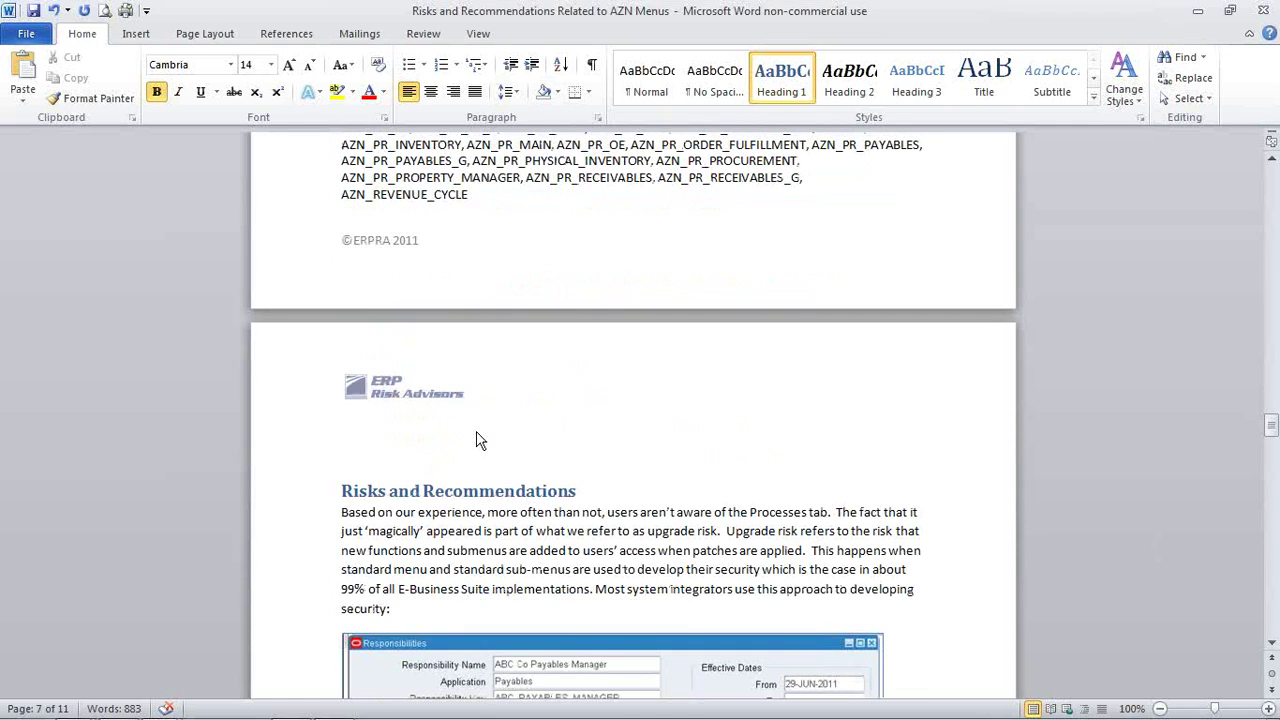
scroll(476, 441, "down", 2)
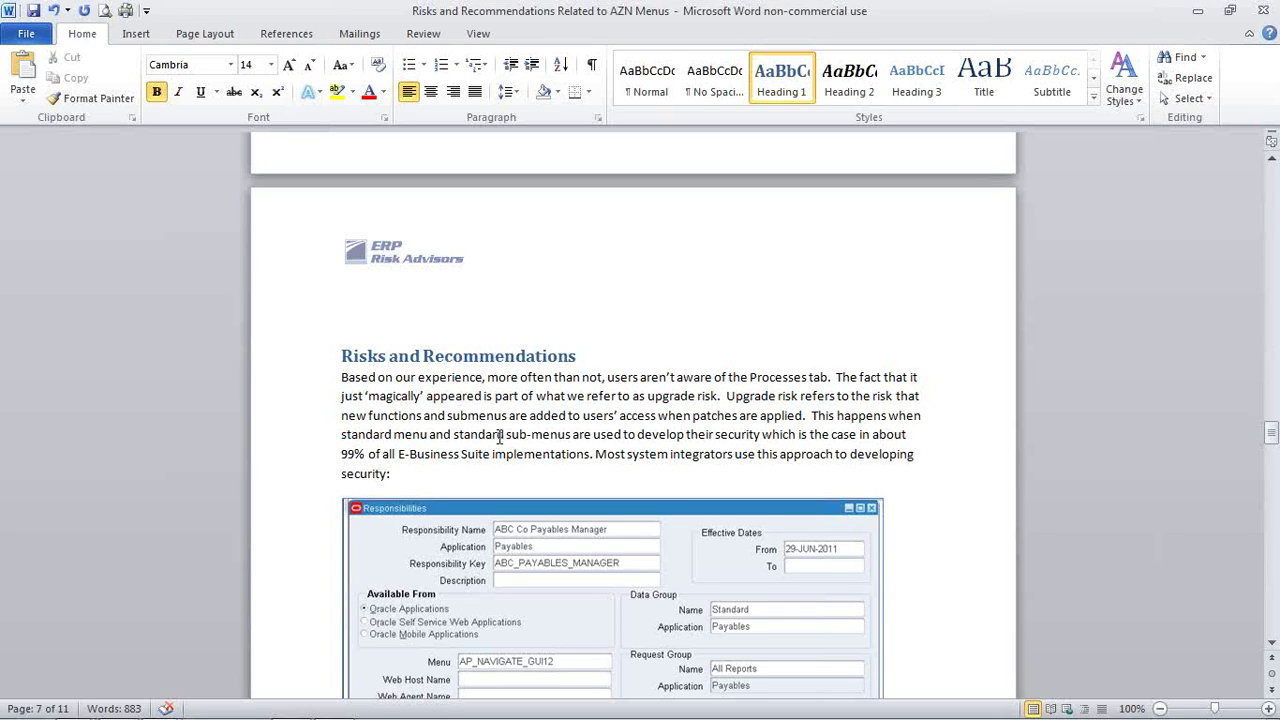
scroll(500, 436, "down", 2)
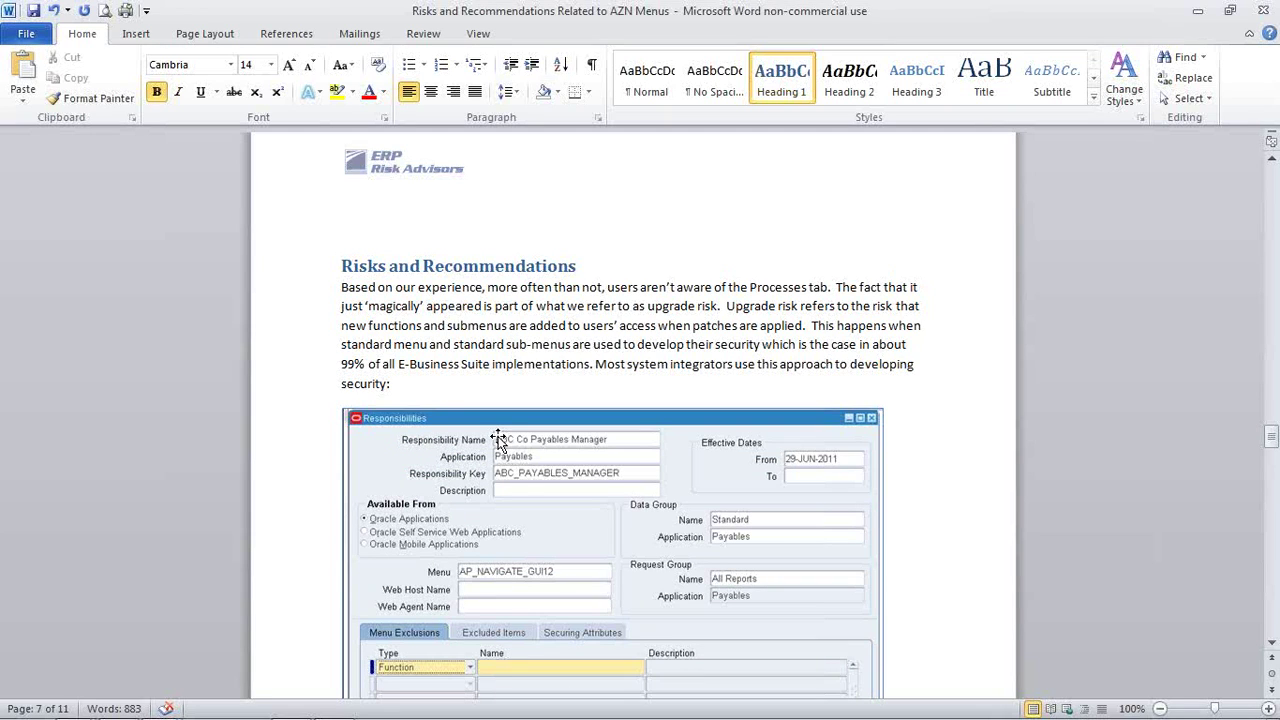
- Scroll past the %AZN% search screenshots to the page 8 Application Developer AZN_MAIN example
scroll(509, 458, "down", 2)
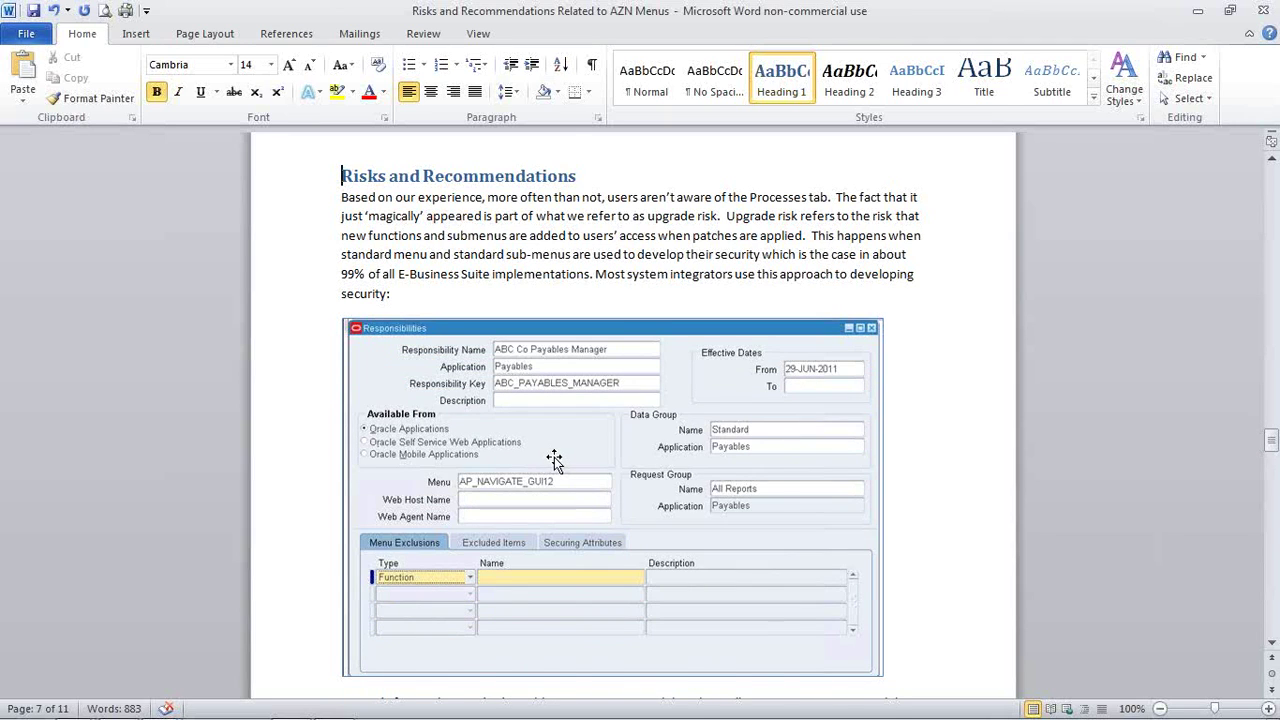
scroll(554, 457, "down", 1)
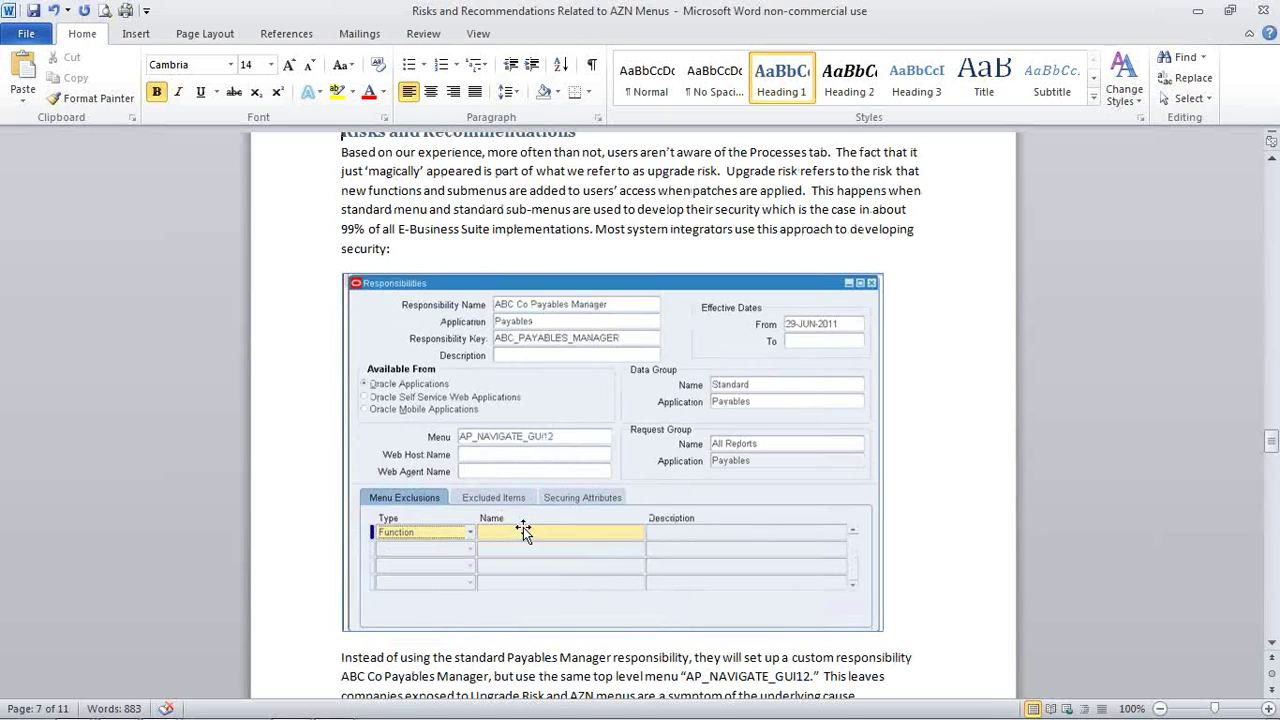
scroll(523, 527, "down", 1)
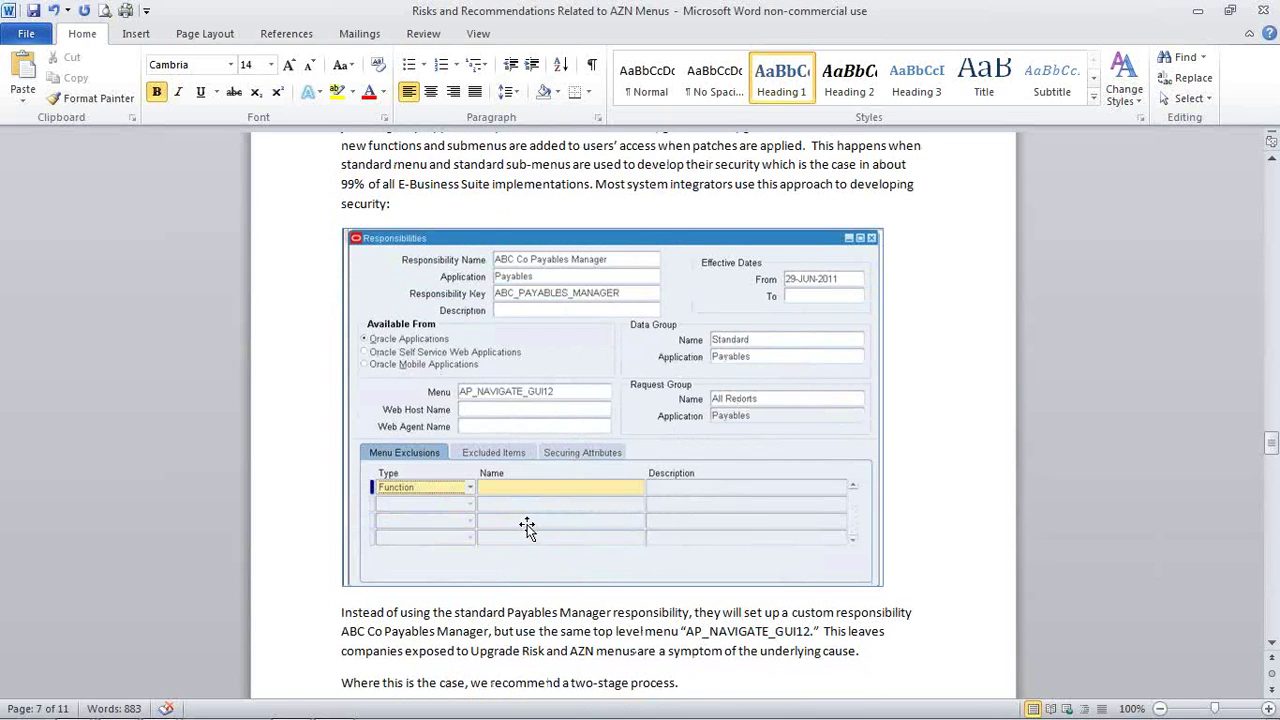
scroll(524, 517, "down", 3)
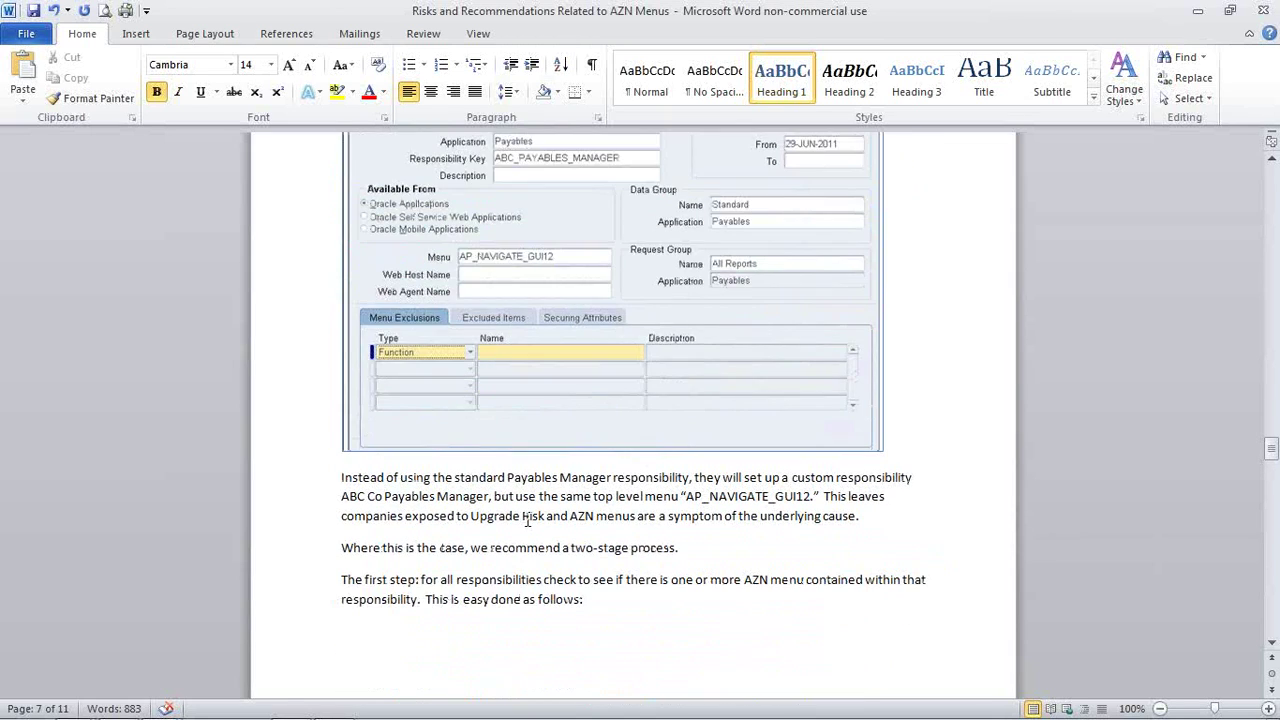
scroll(575, 568, "down", 15)
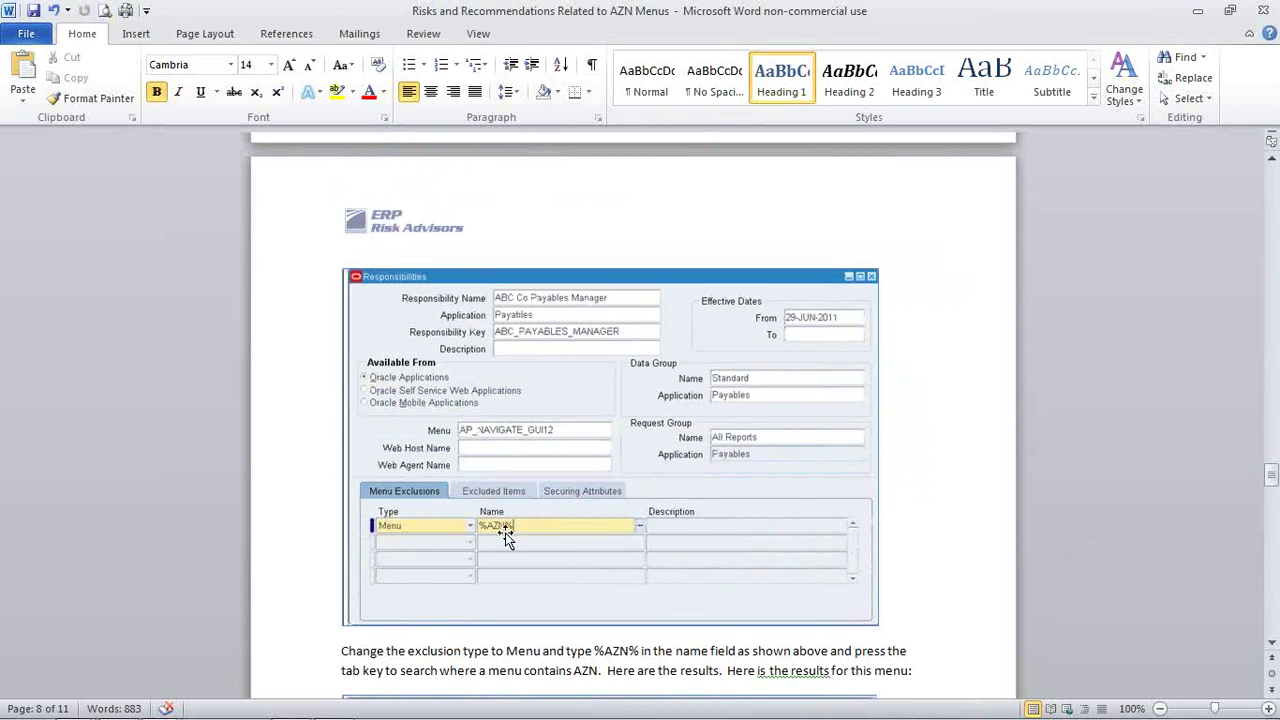
scroll(537, 528, "down", 10)
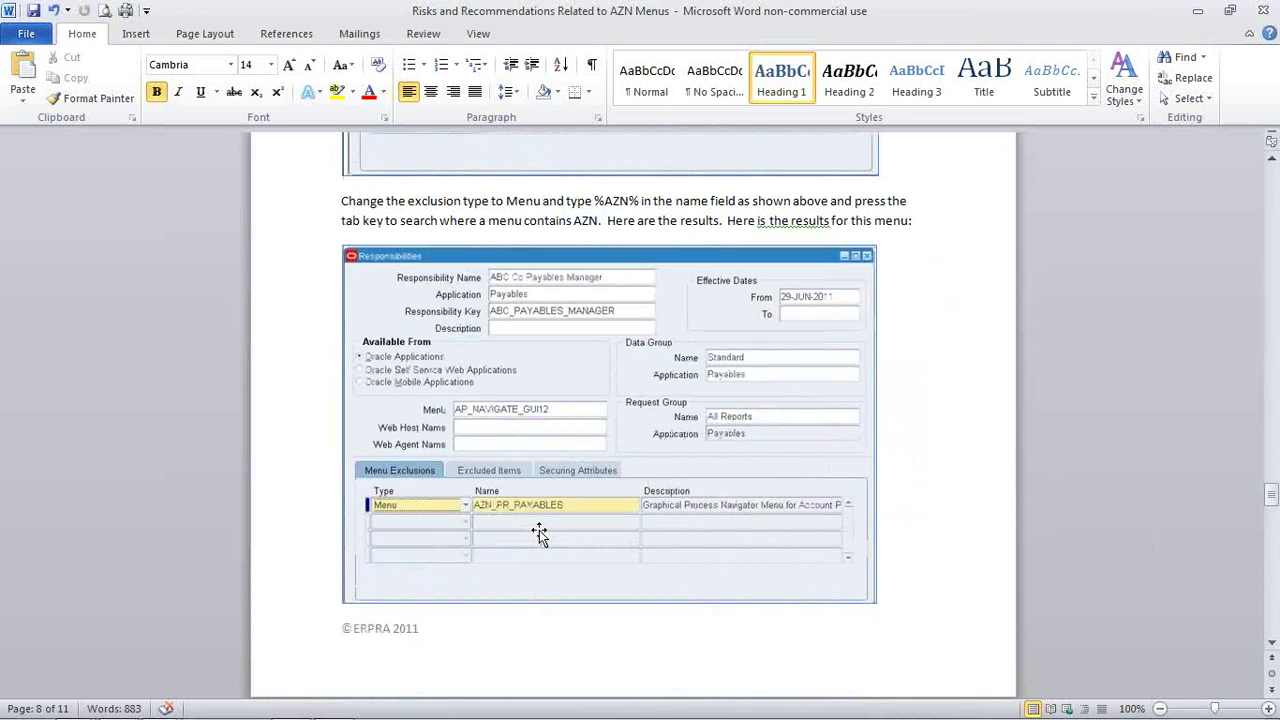
scroll(539, 530, "down", 12)
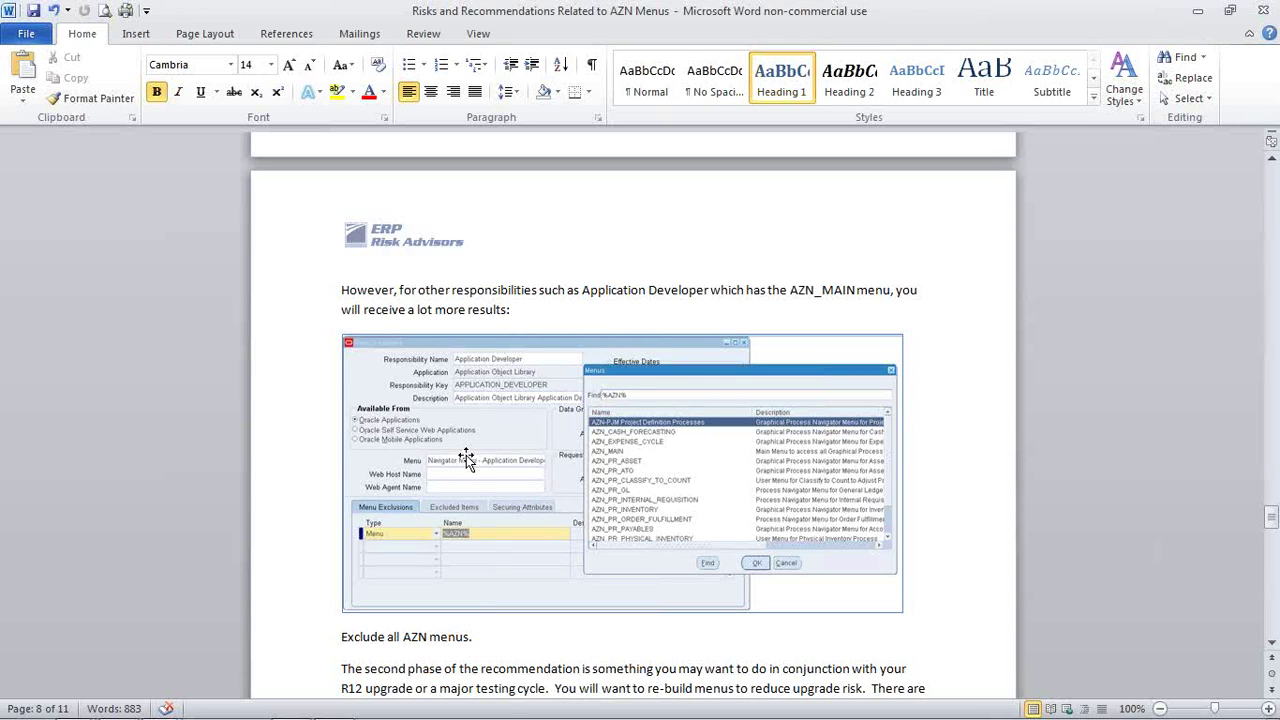
- Scroll through the second-phase recommendations to the page 9 JTH_AP_NAVIGATE_GUI12 menu screenshot
scroll(466, 455, "down", 1)
scroll(466, 455, "down", 1)
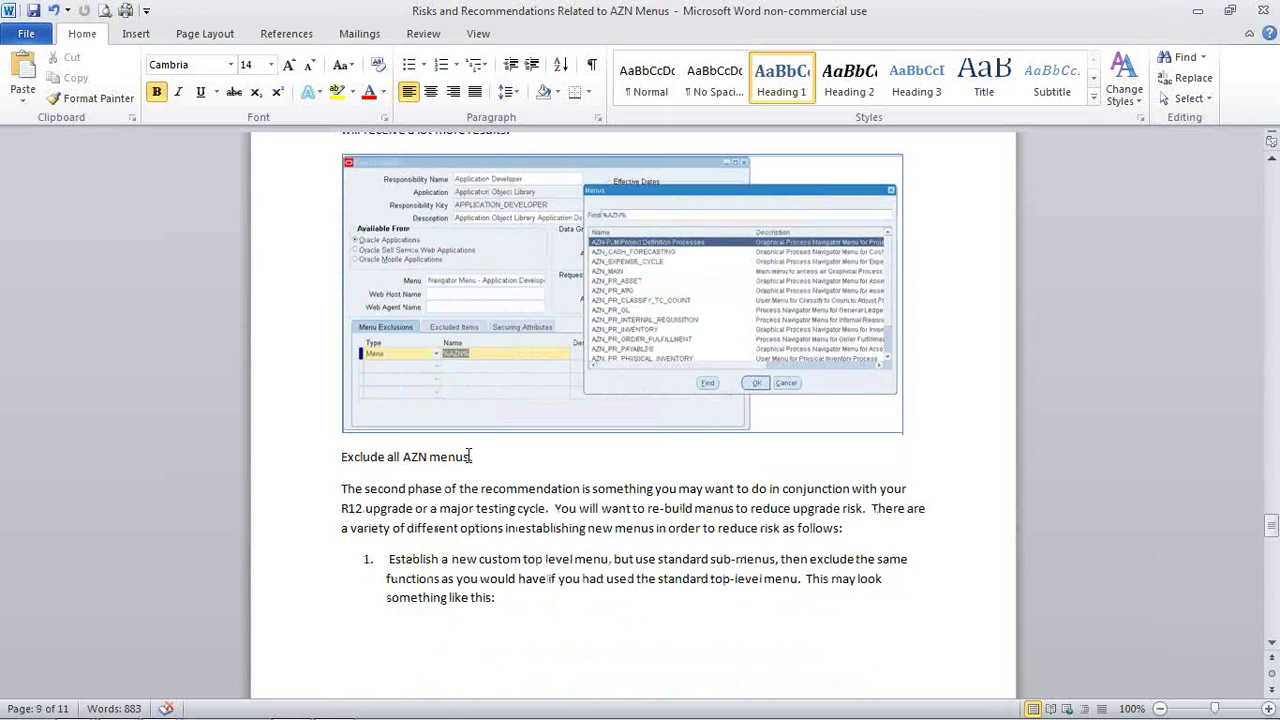
scroll(470, 456, "down", 2)
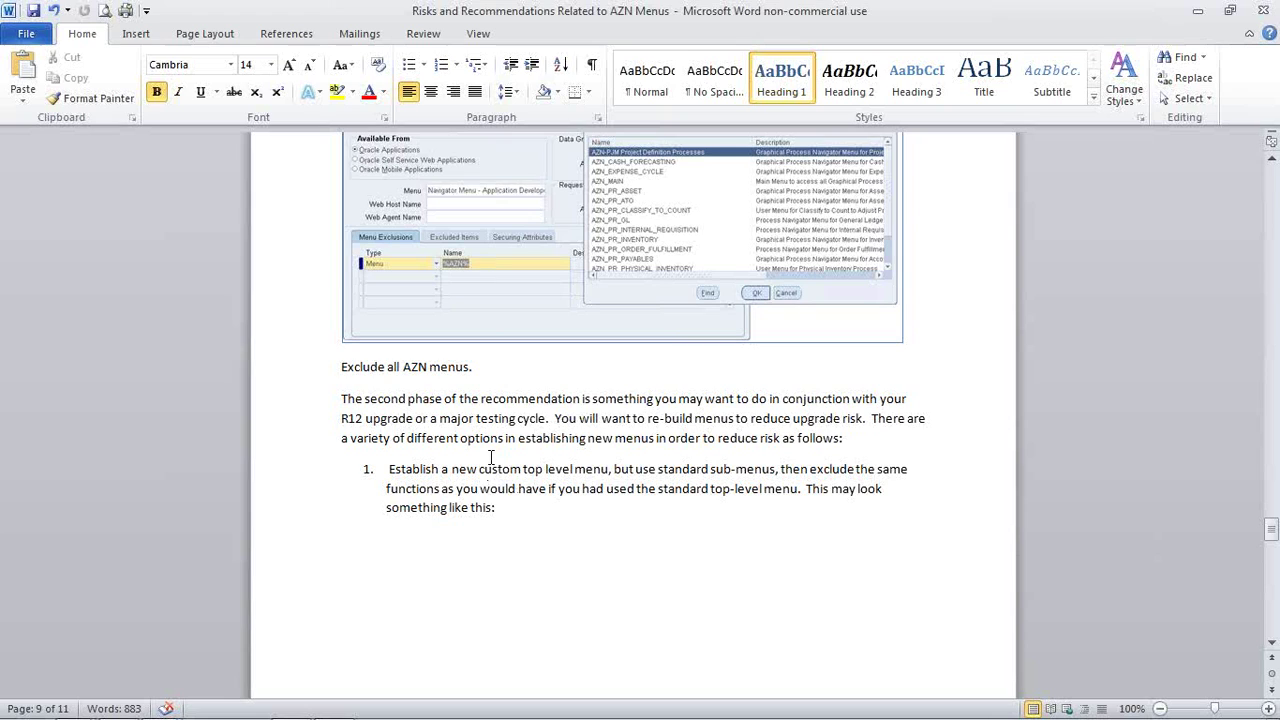
scroll(490, 457, "down", 2)
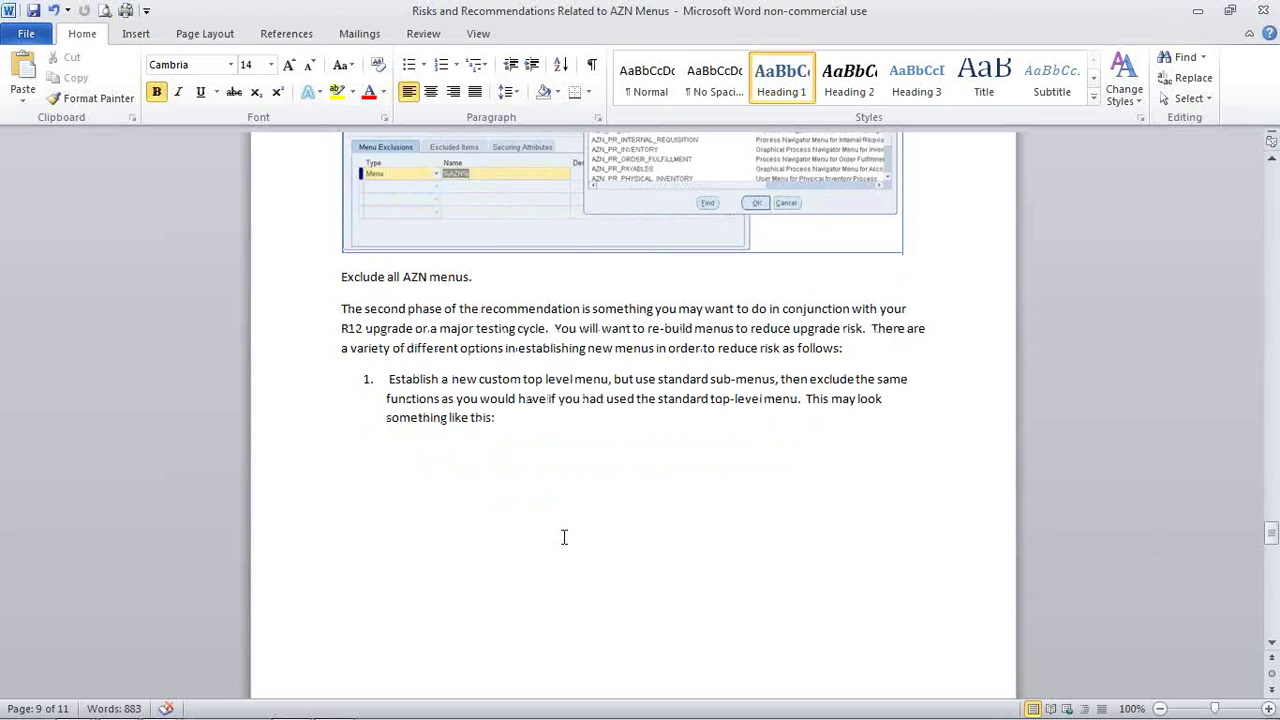
scroll(530, 457, "down", 9)
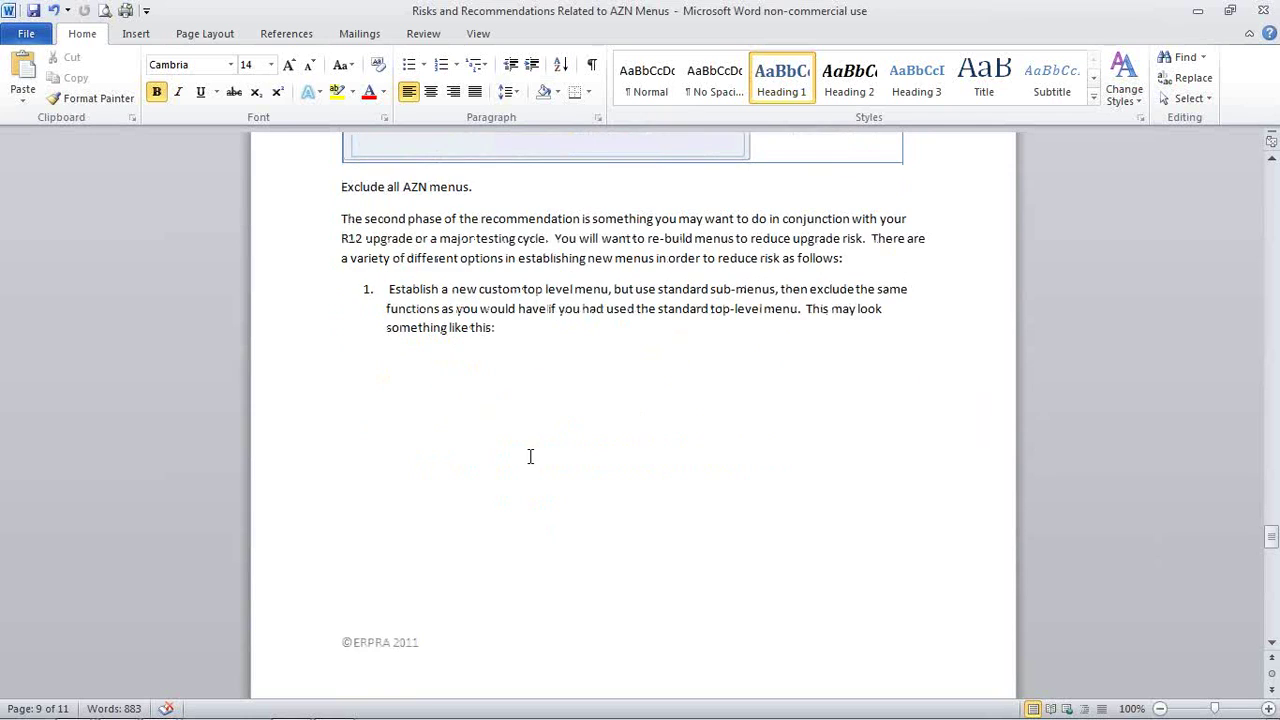
scroll(528, 460, "down", 3)
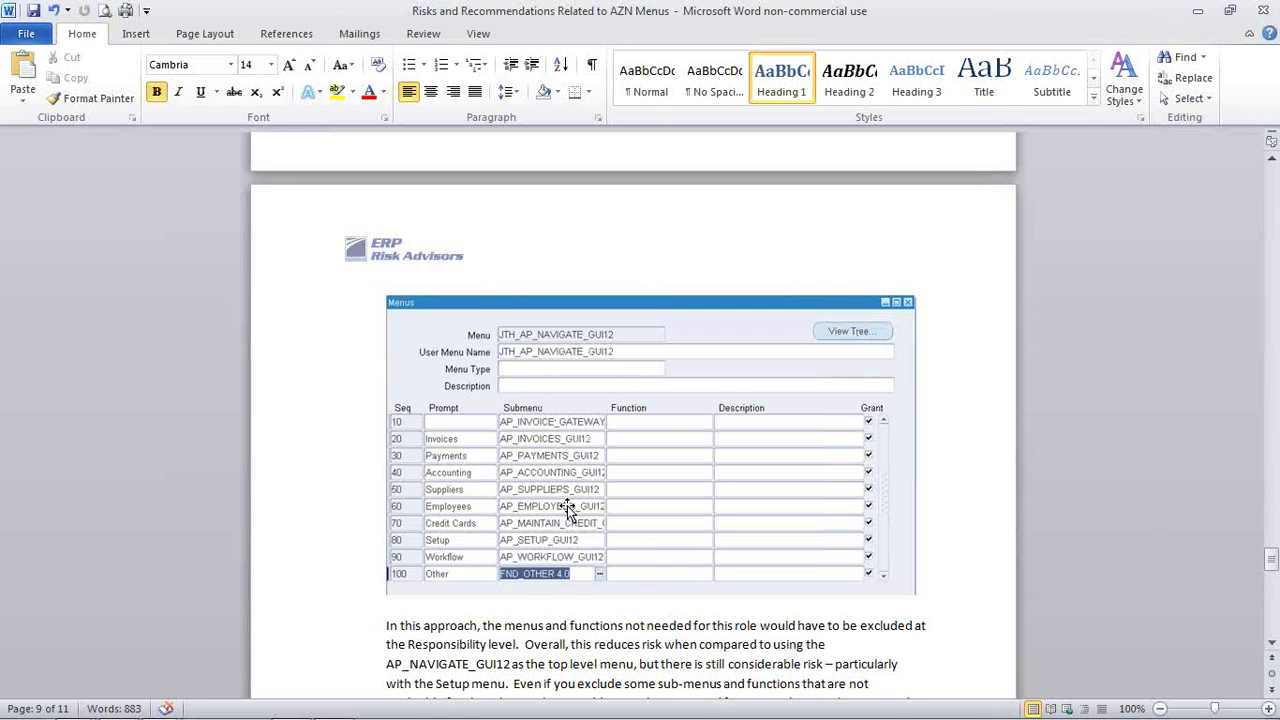
- Scroll to approach 2 on page 10, the JTH_AP_MANAGER menu with only applicable submenus
scroll(566, 510, "down", 1)
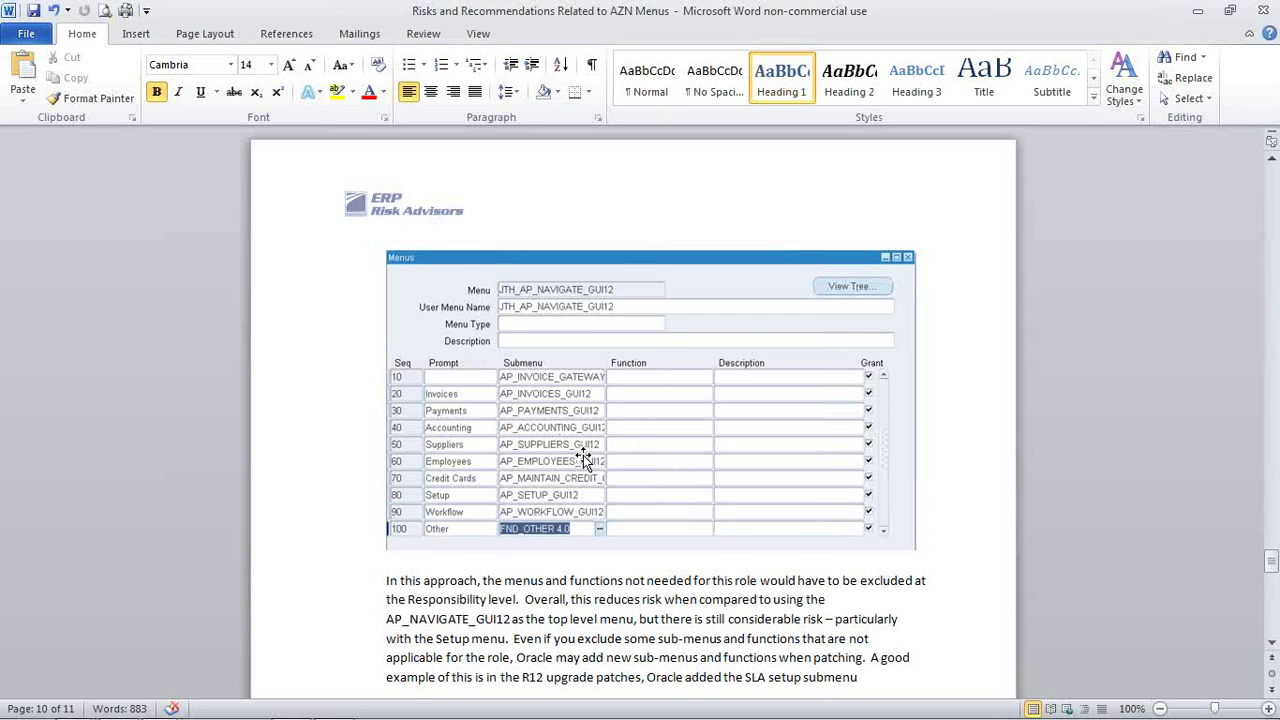
scroll(585, 458, "down", 1)
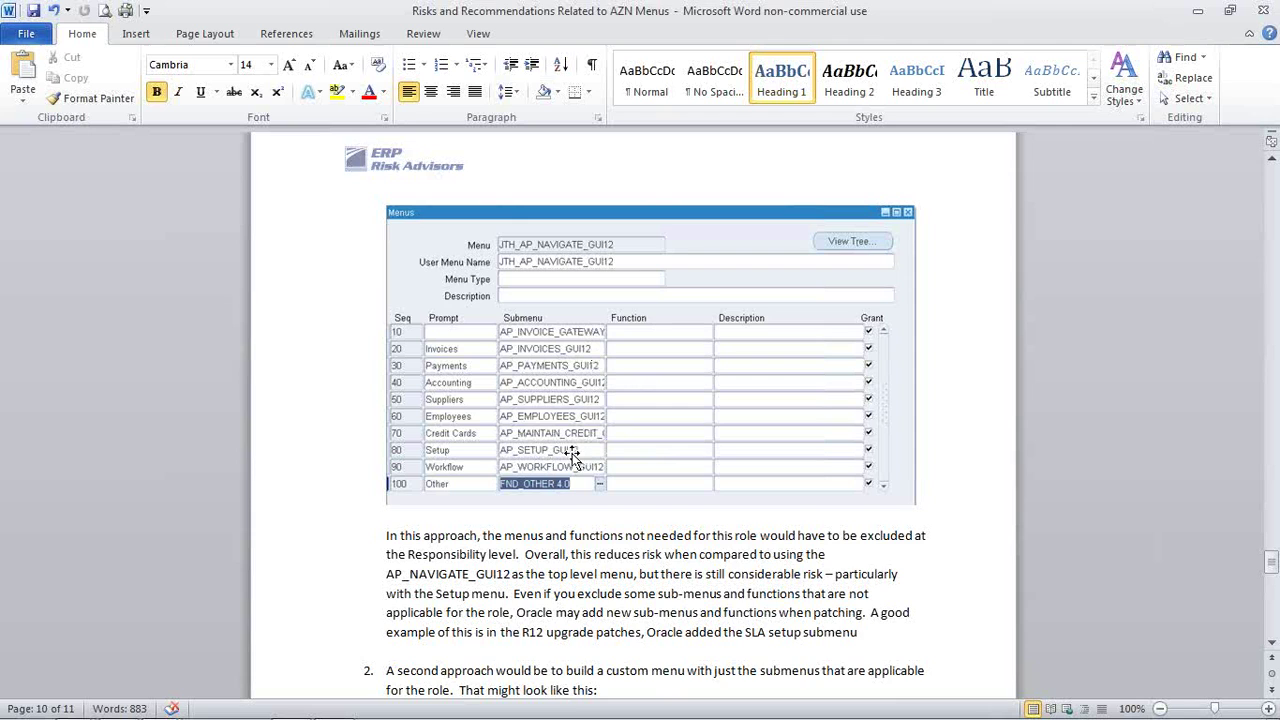
scroll(572, 456, "down", 3)
- Compare with the first Menus screenshot, then view JTH_AP_MANAGER's submenus, AP_INVOICE_GATEWAY through JTH_REQUESTS
scroll(572, 456, "down", 3)
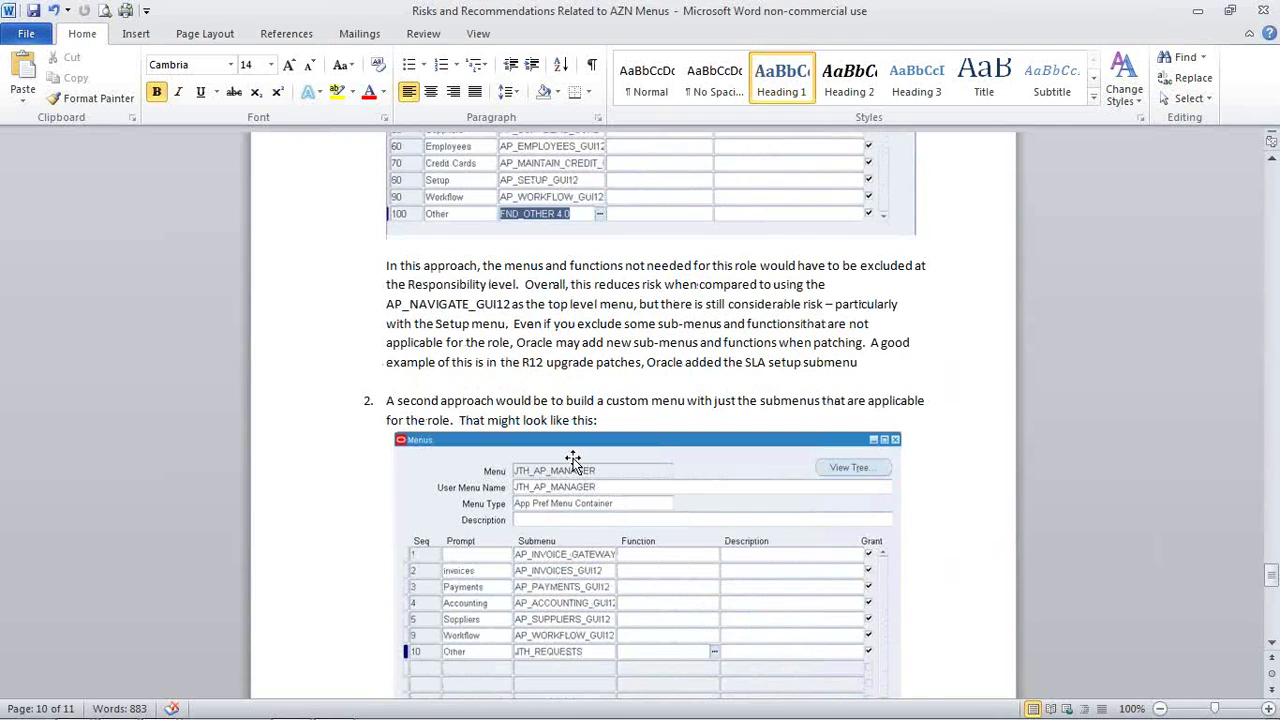
scroll(573, 459, "down", 2)
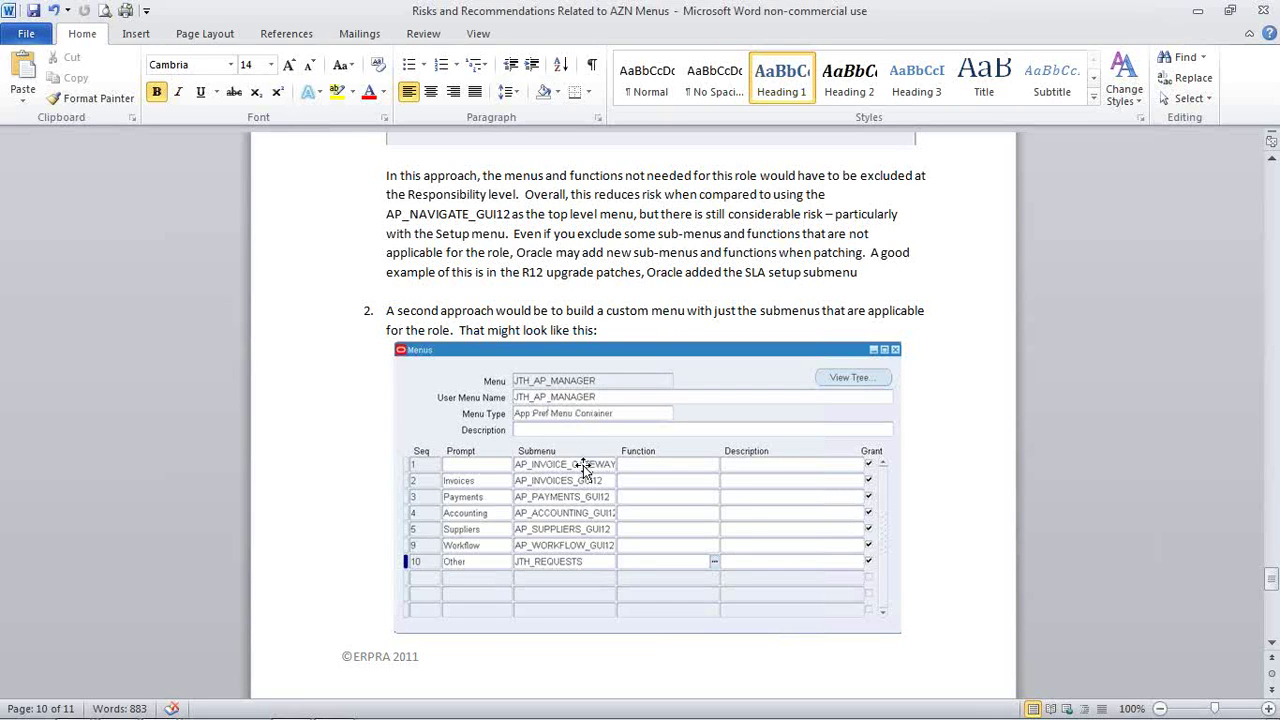
scroll(584, 467, "up", 5)
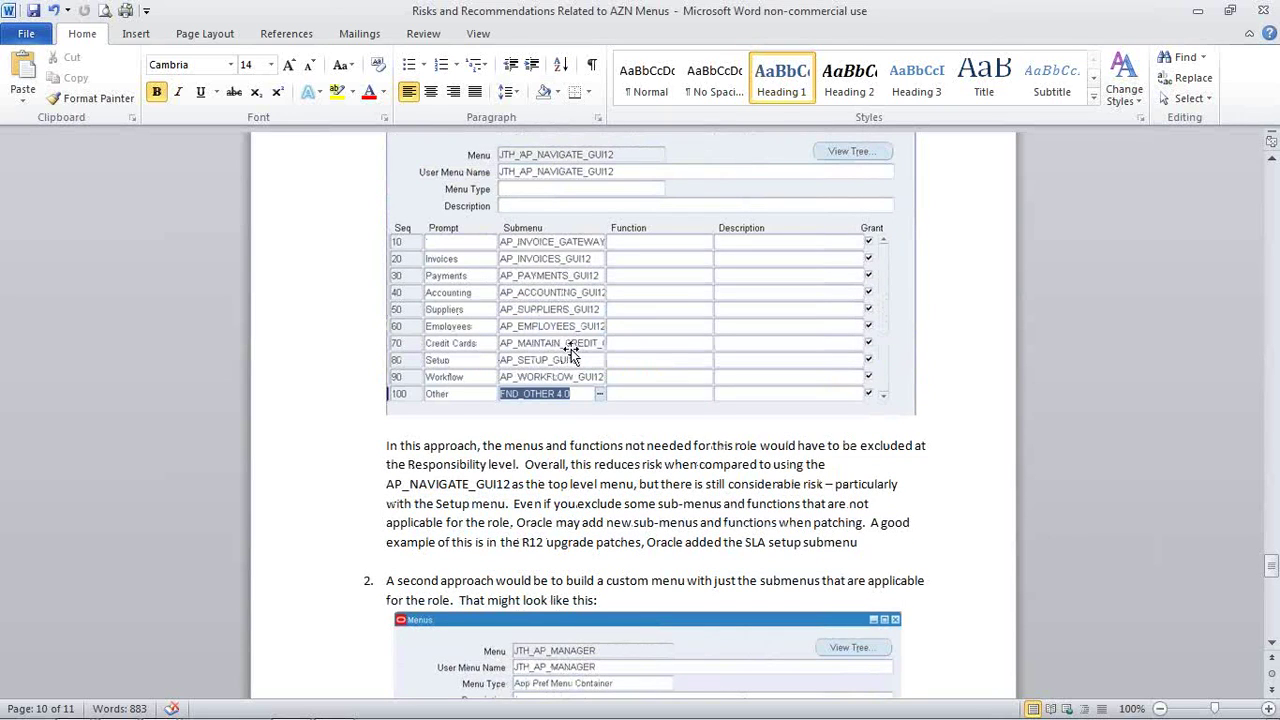
scroll(575, 370, "down", 3)
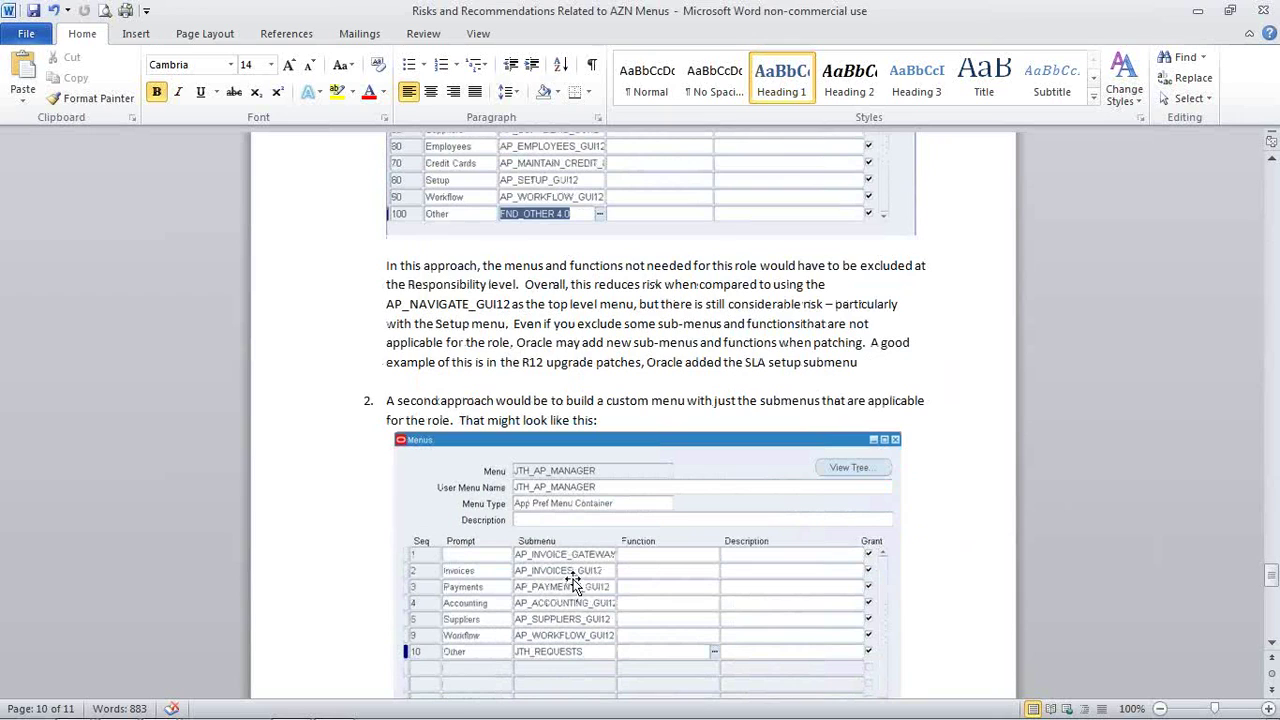
scroll(577, 582, "down", 1)
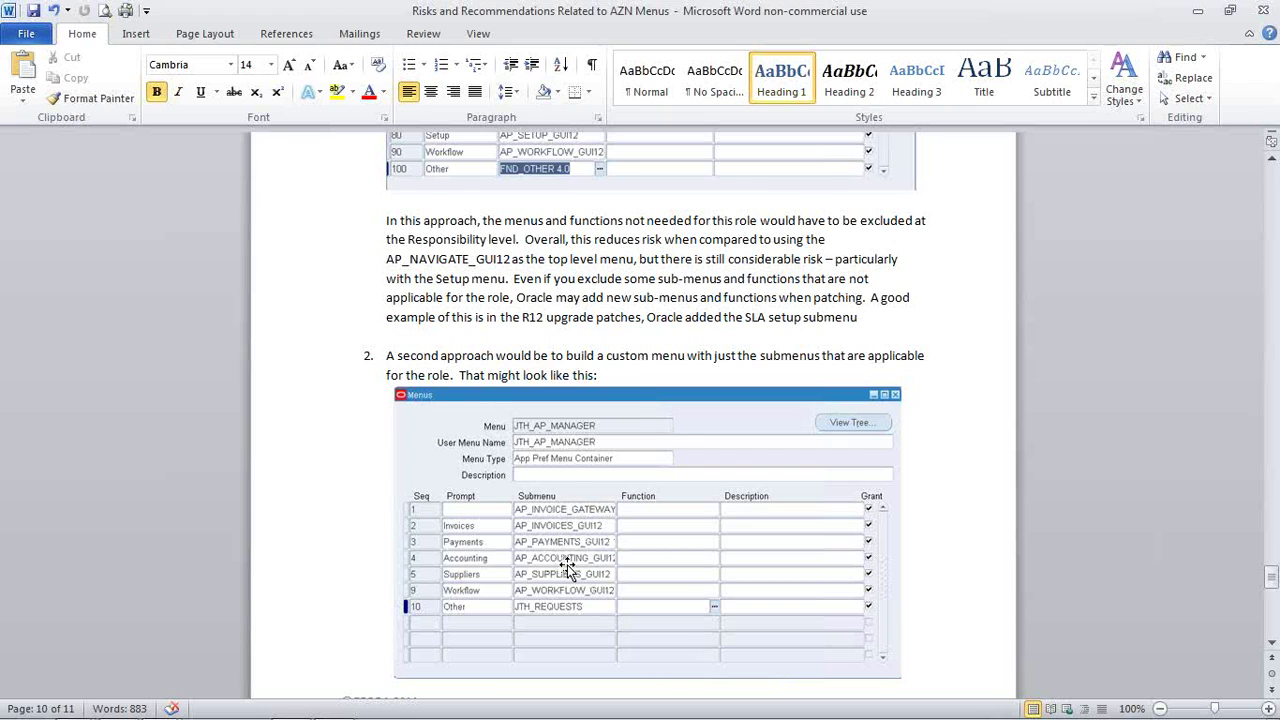
scroll(567, 566, "down", 1)
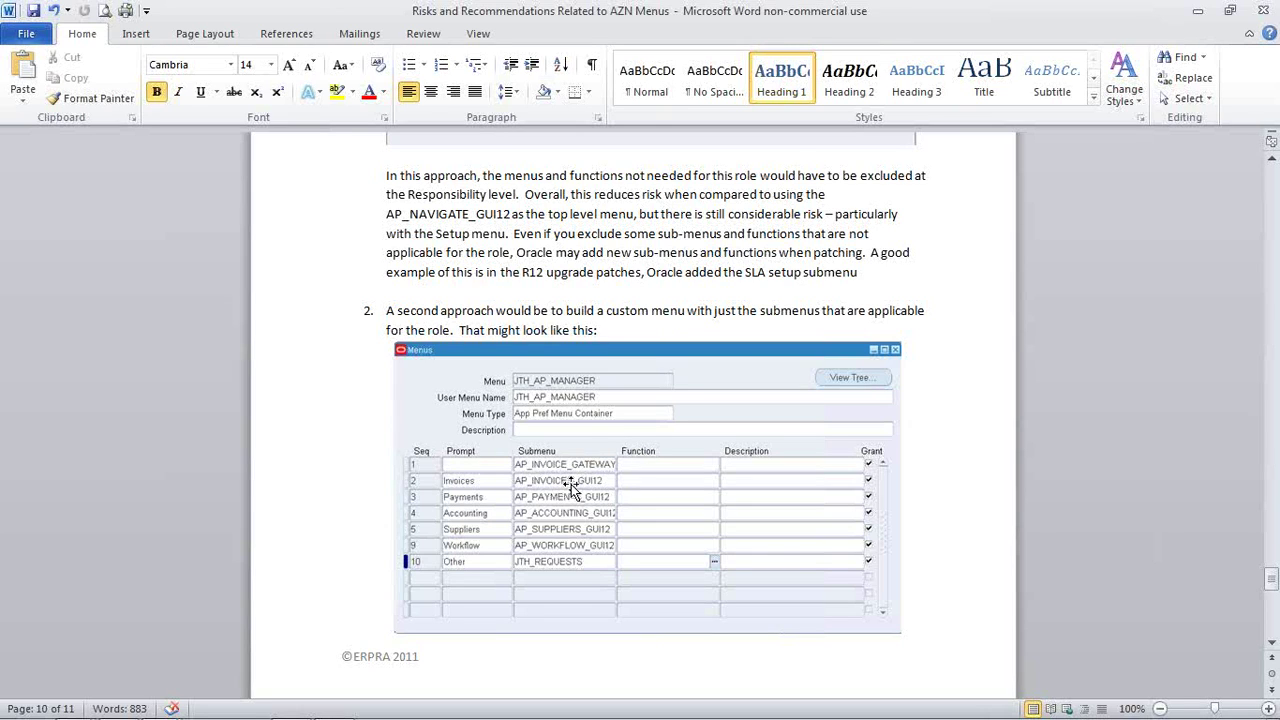
- Scroll the AZN article to its last page with option 3 on custom sub-menus and the Contact paragraph
scroll(572, 484, "down", 6)
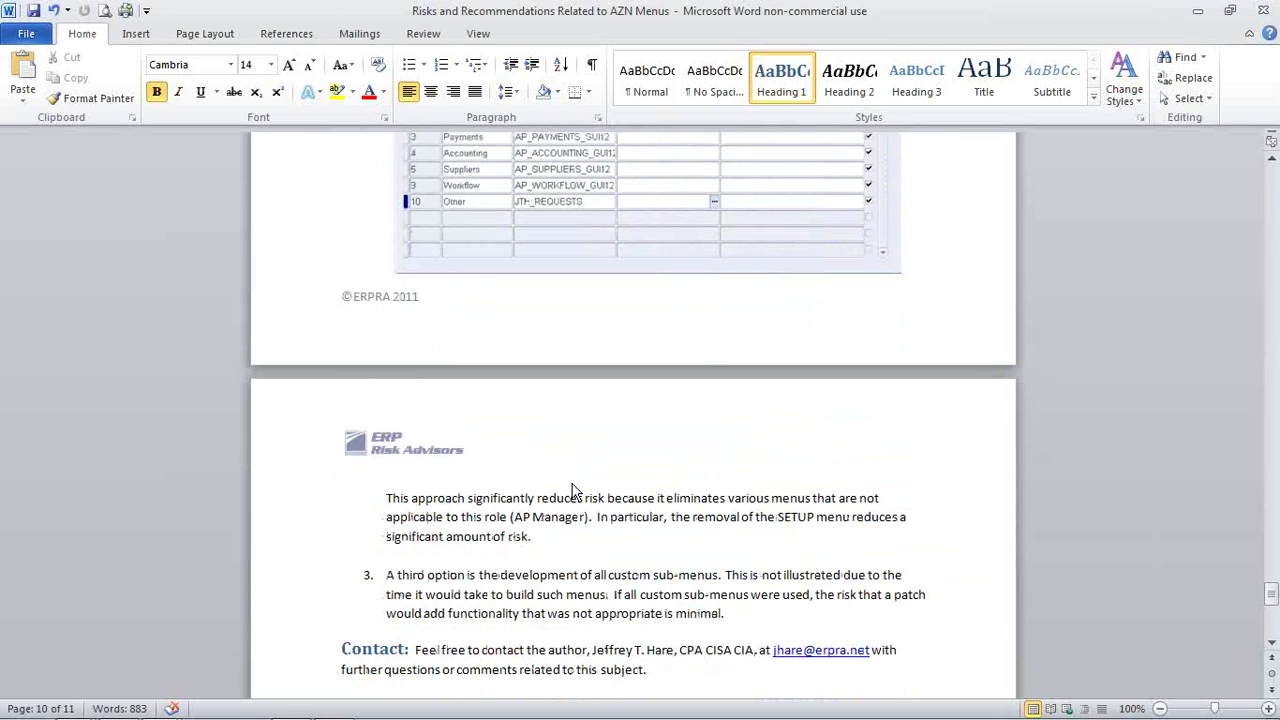
scroll(575, 488, "down", 2)
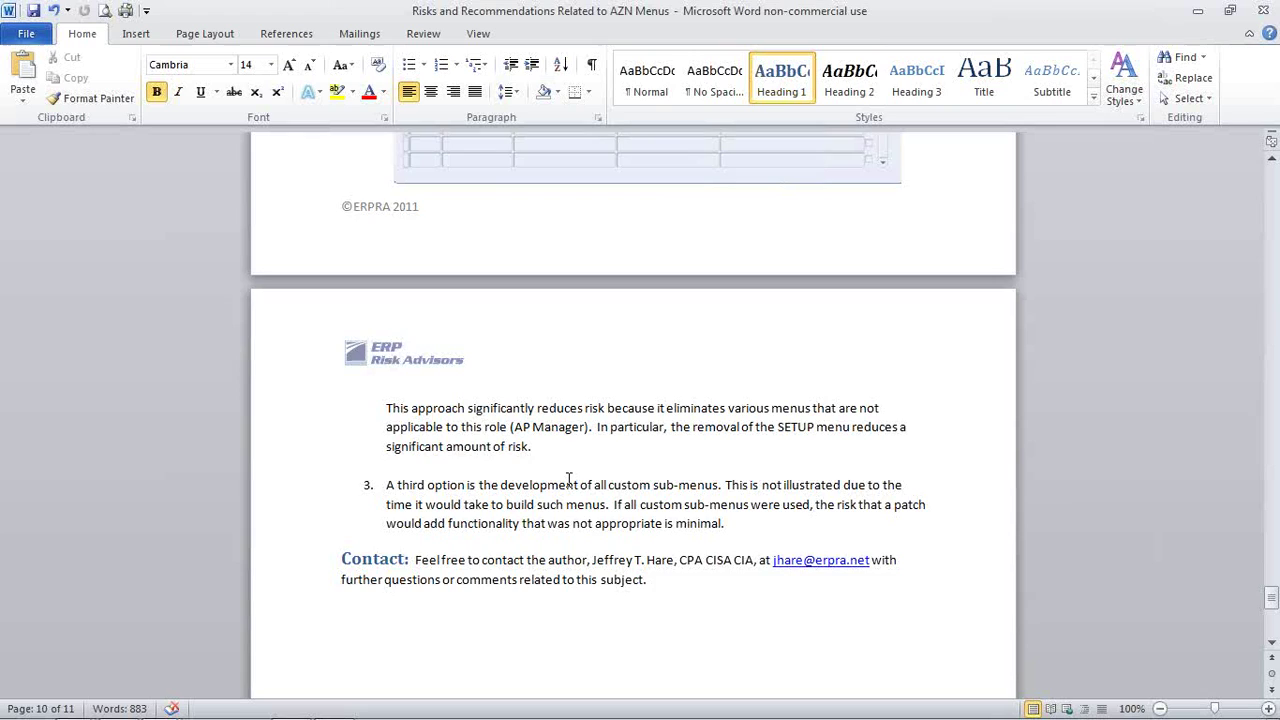
scroll(568, 480, "down", 2)
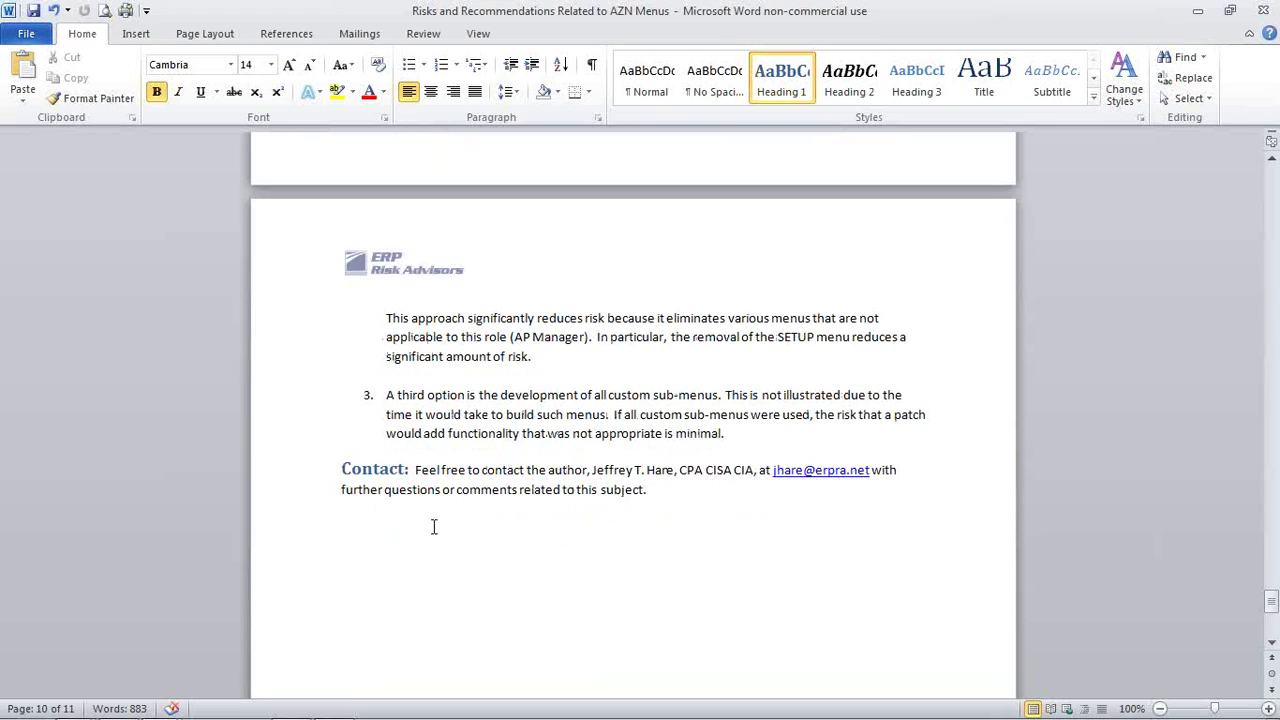